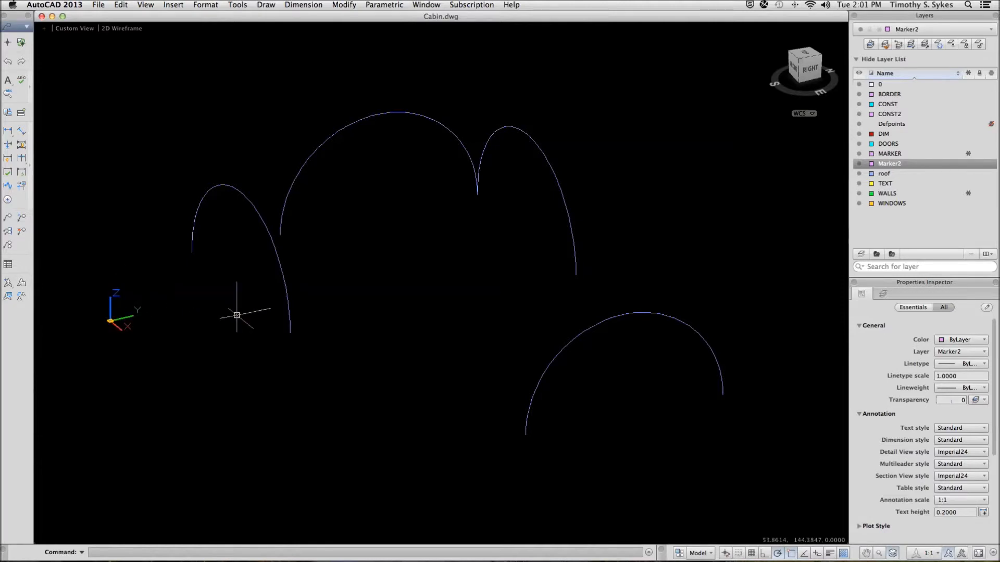
Divide the front end arc of the roof's long vault into 16 segments with the Divide command
text(v)
key(Return)
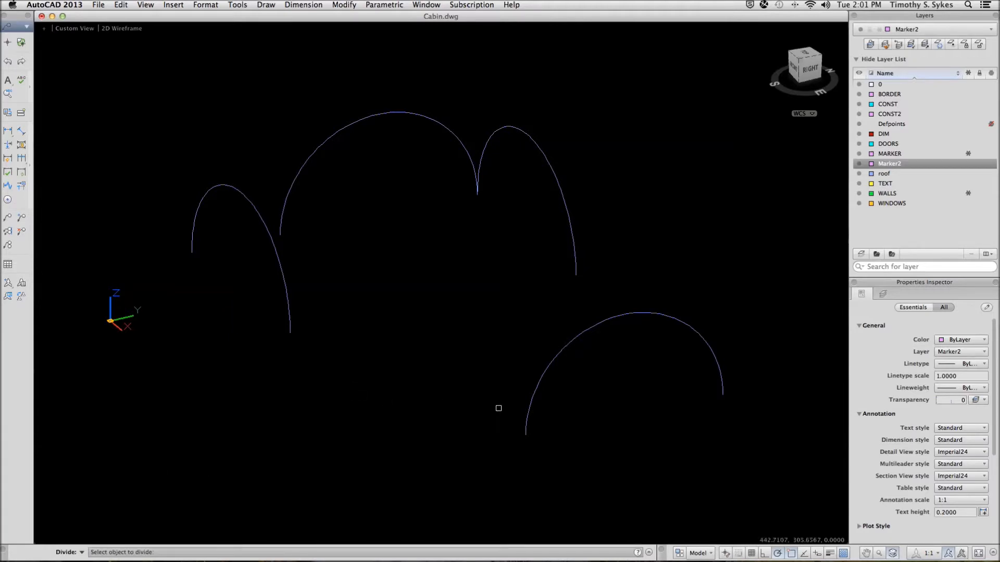
click(527, 424)
text(16)
key(Return)
Divide the outer end arc of the crossing vault into 16 segments as well
key(Return)
click(292, 329)
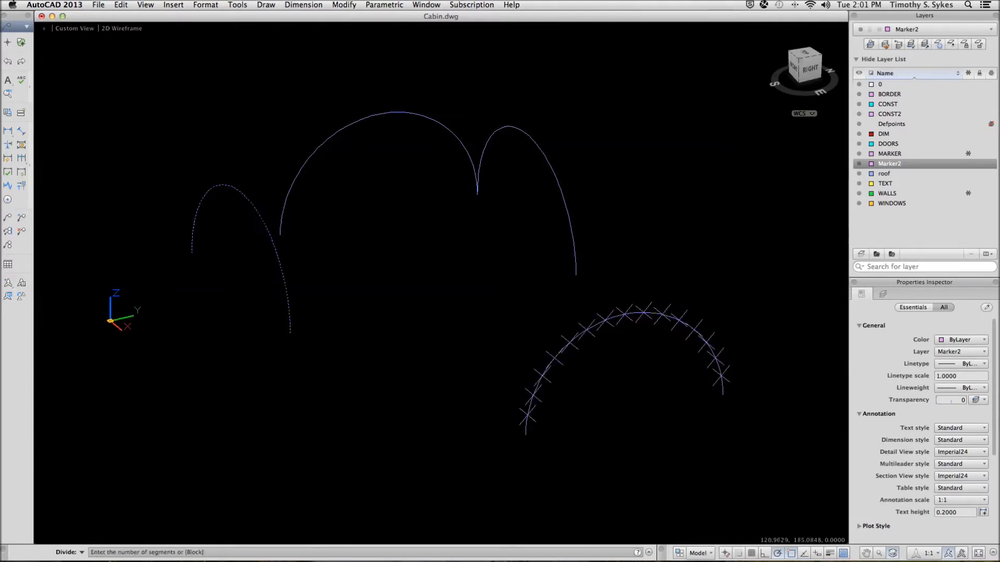
text(16)
key(Return)
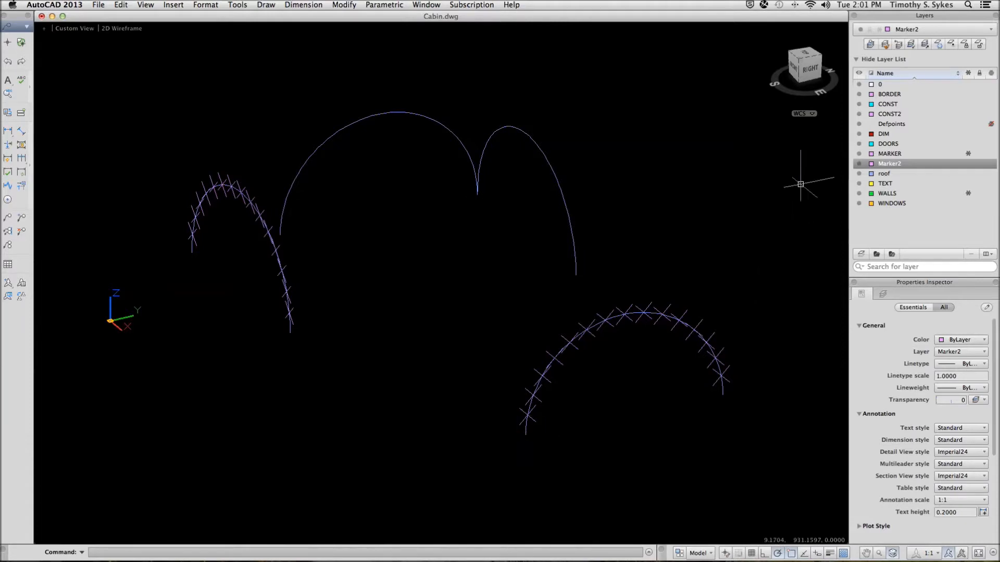
Make the roof layer current and draw a line joining the near base endpoints of the long vault's two end arcs
click(883, 174)
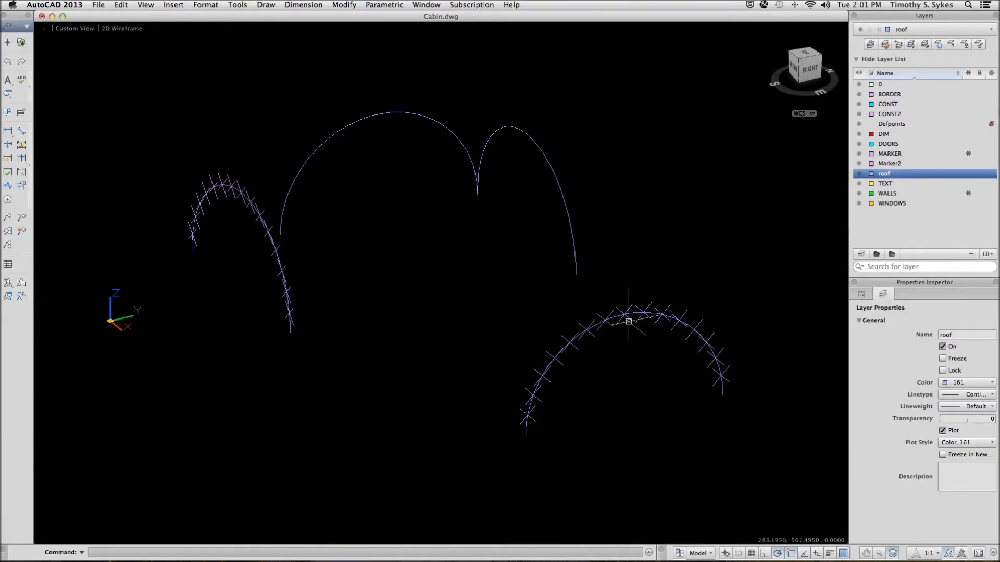
key(Return)
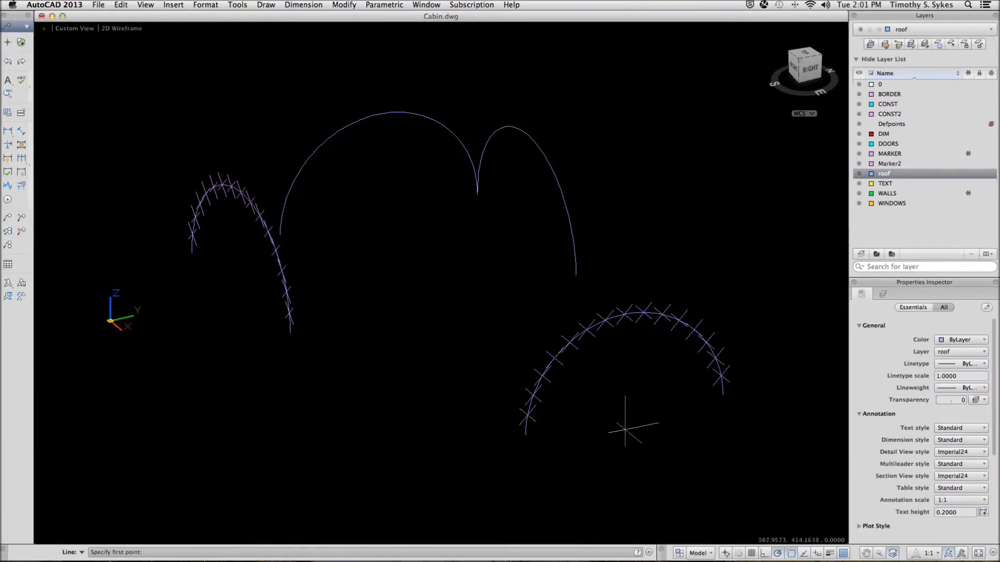
click(526, 435)
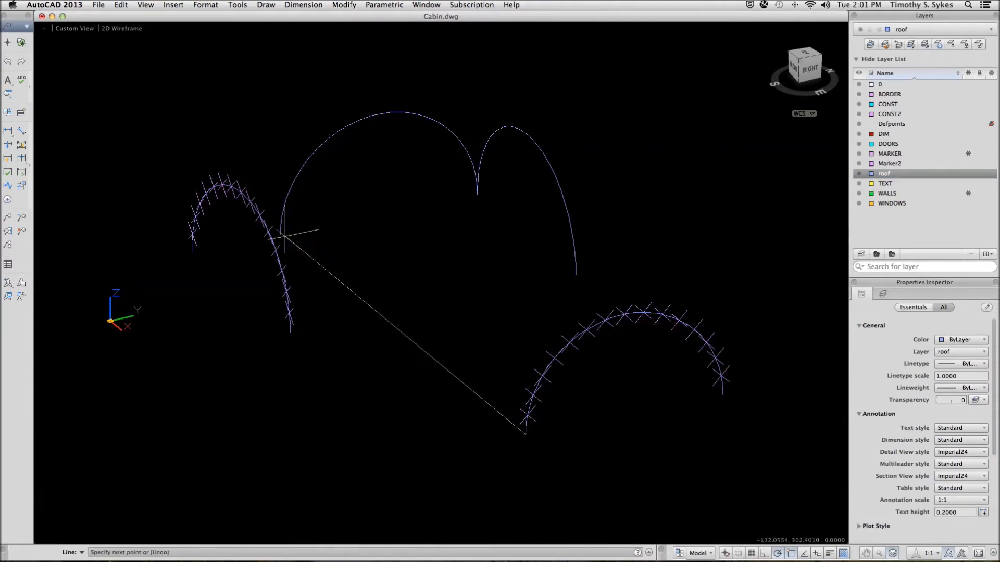
click(280, 235)
key(Return)
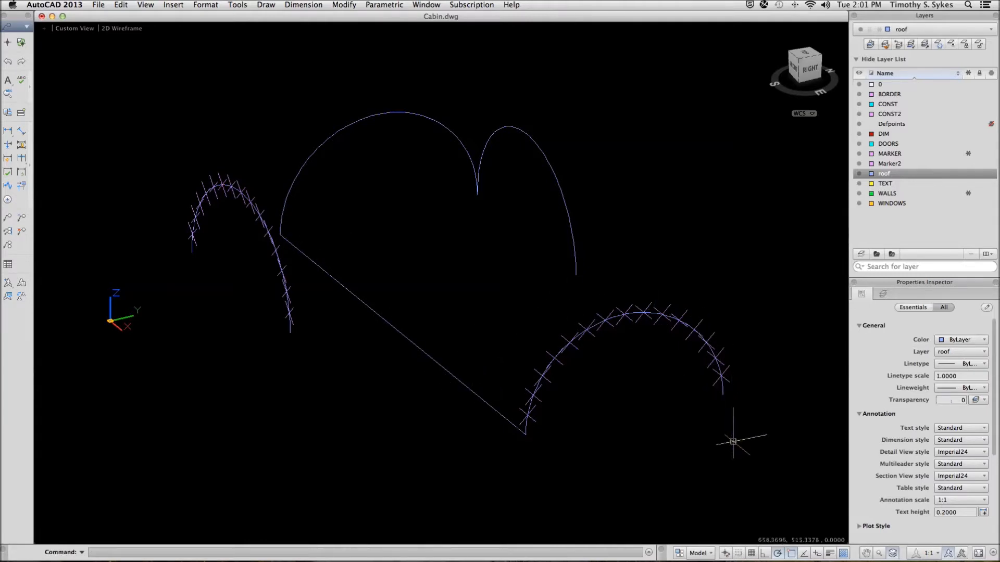
Enable the Node object snap and copy the base line to every division point and the far endpoint of the long vault's front arc
right_click(792, 555)
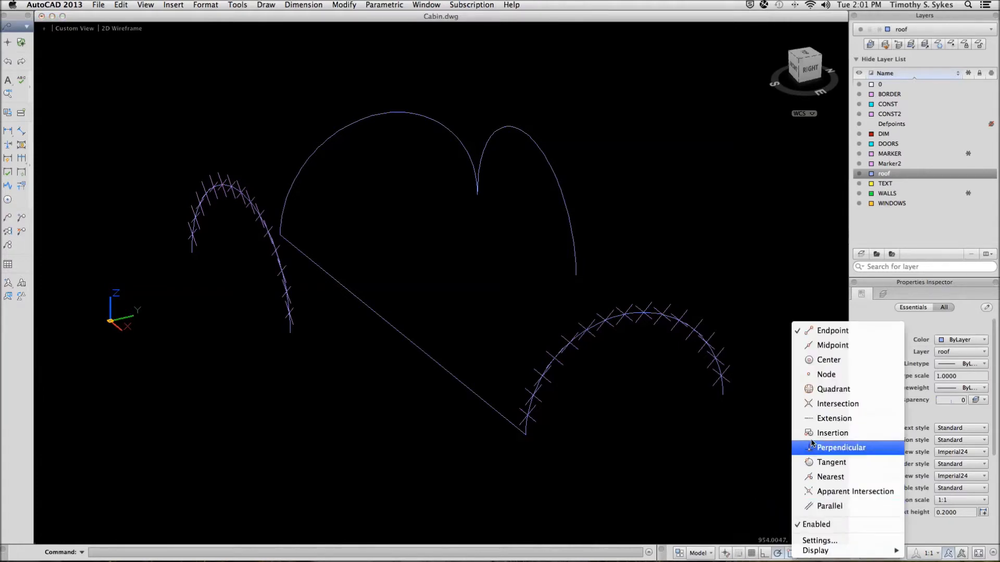
click(816, 376)
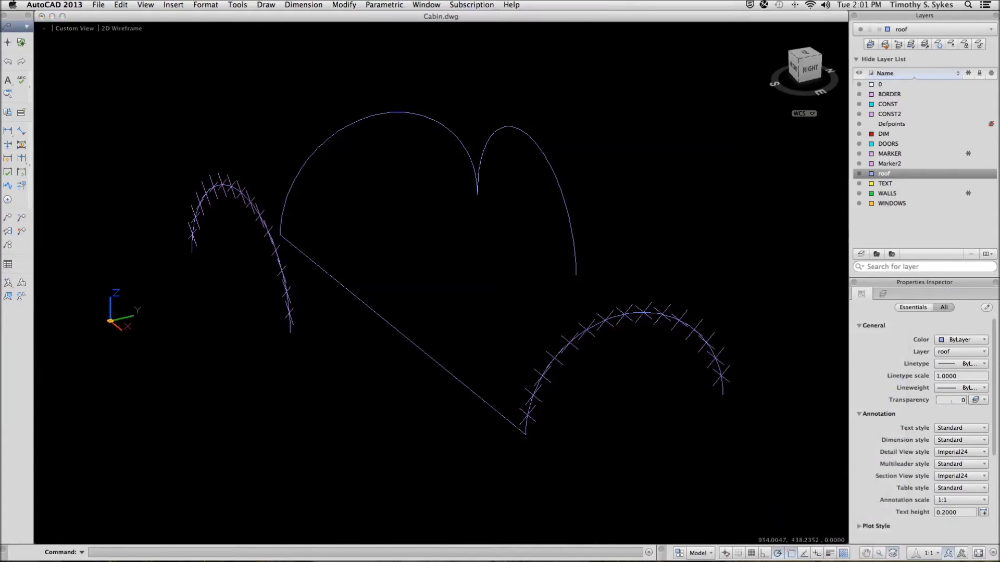
text(CP)
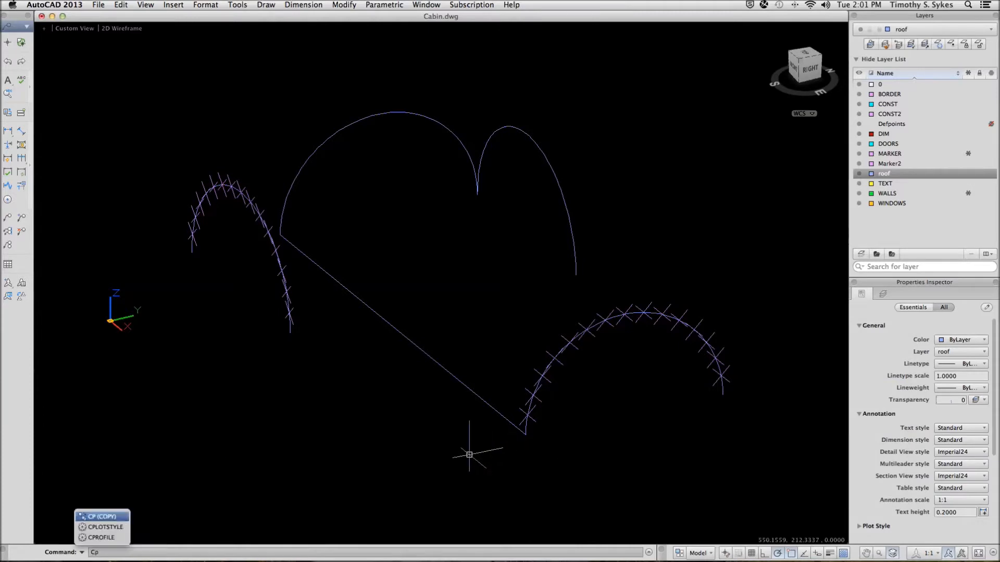
key(Return)
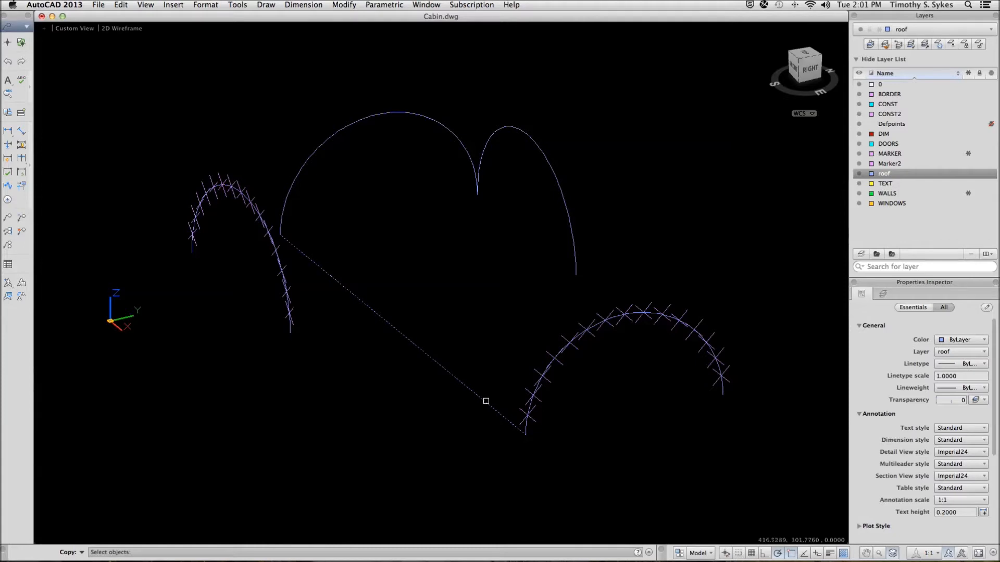
key(Return)
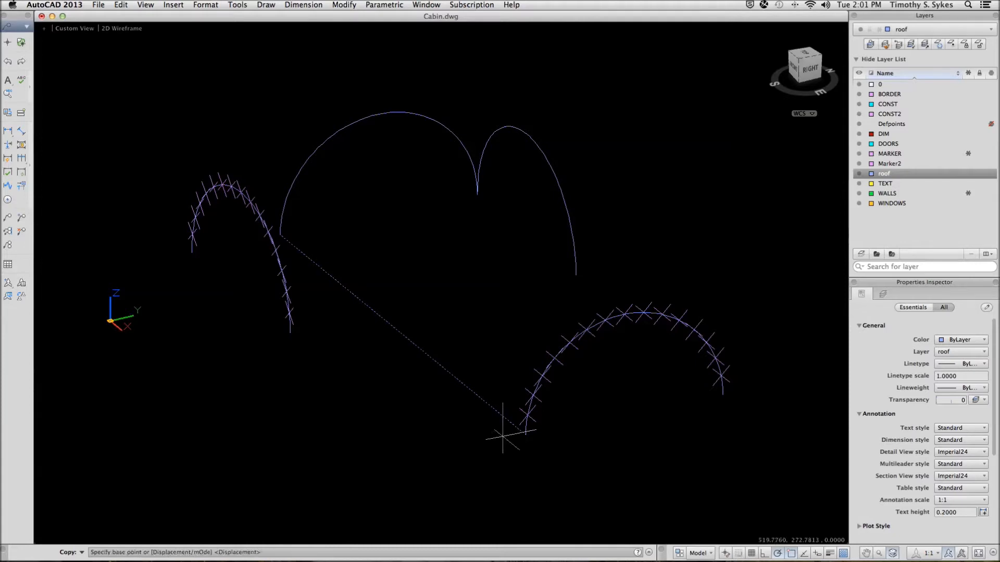
click(526, 434)
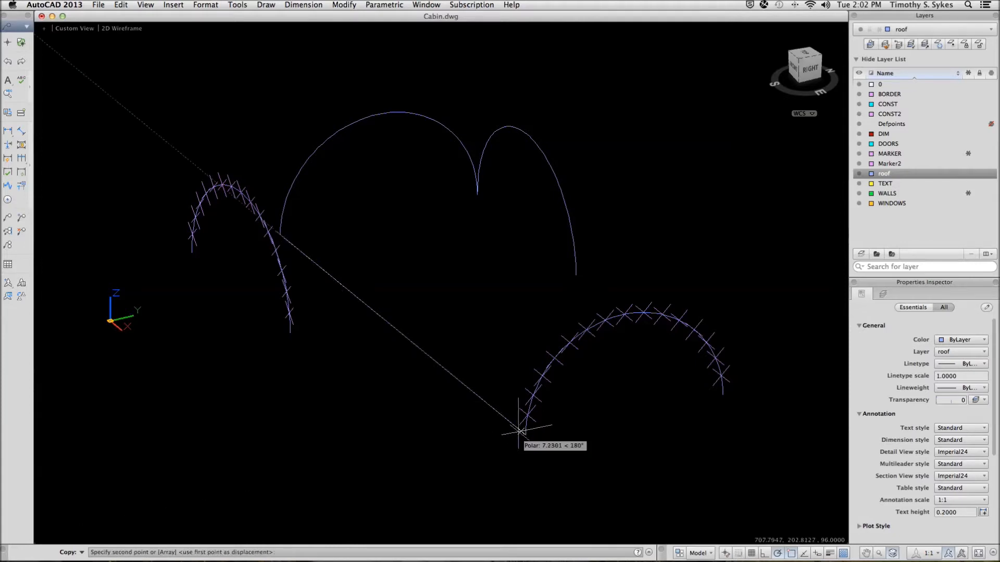
click(527, 415)
click(533, 395)
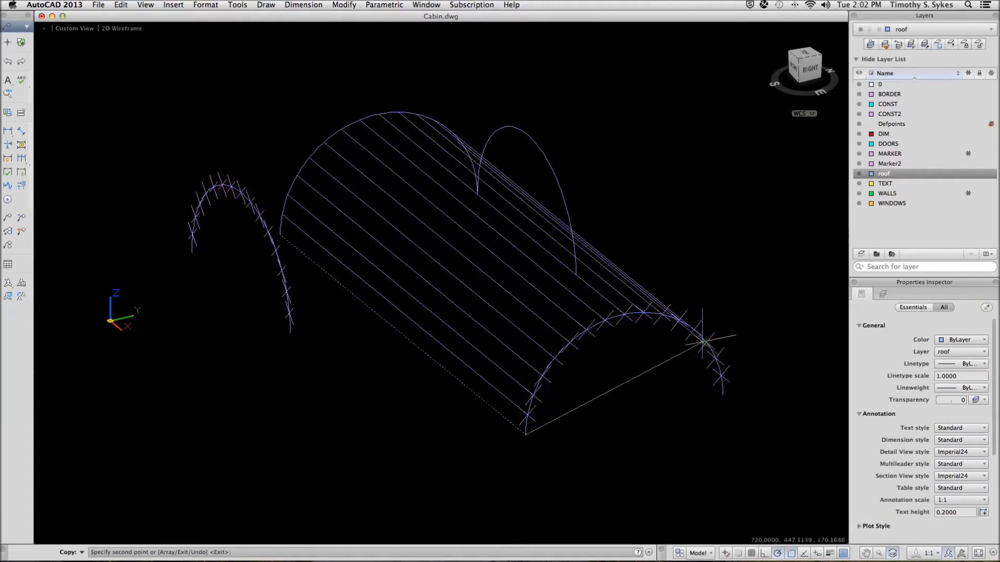
click(704, 342)
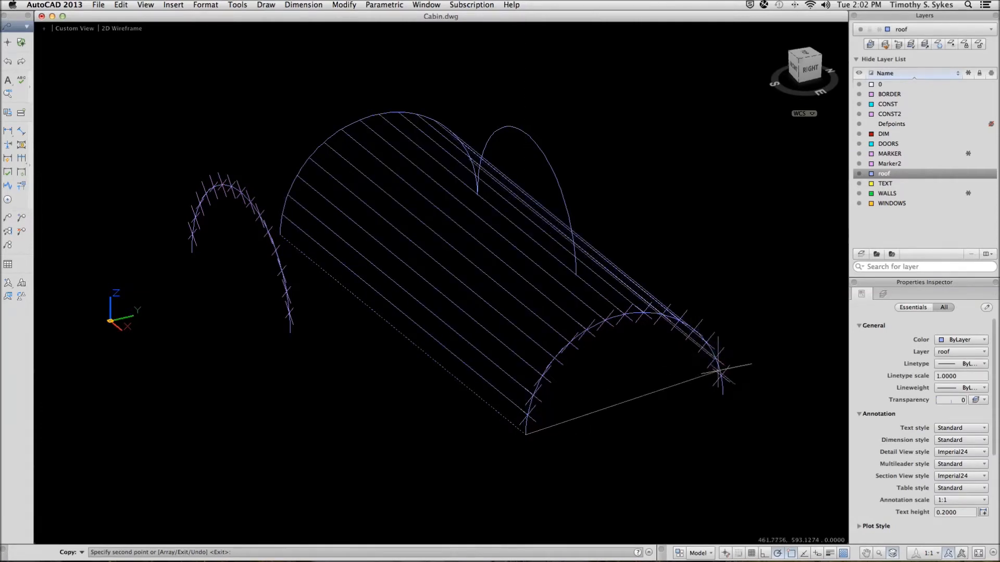
click(719, 372)
click(723, 395)
key(Escape)
Draw a line joining the near base endpoints of the crossing vault's two end arcs
text(l)
key(Return)
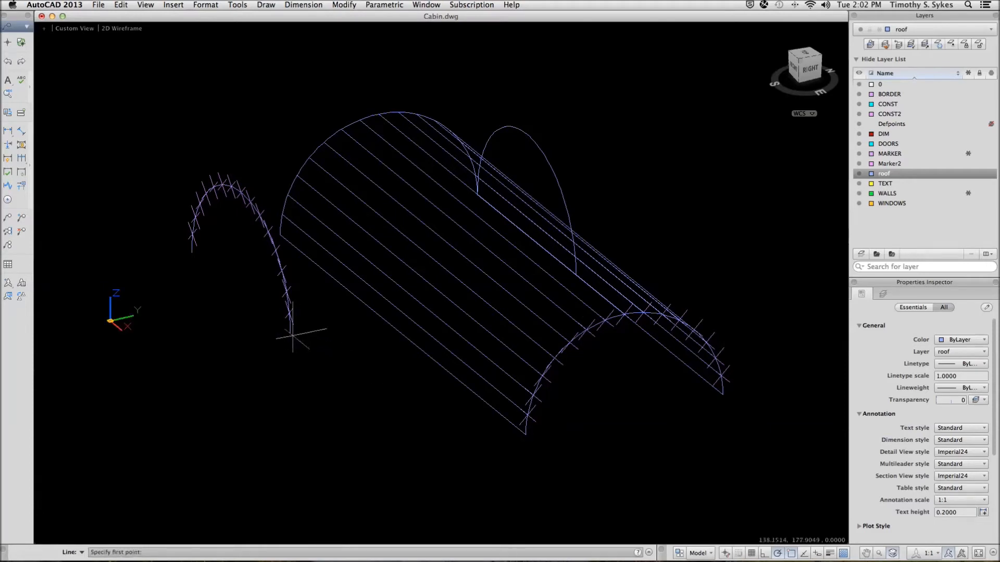
click(290, 332)
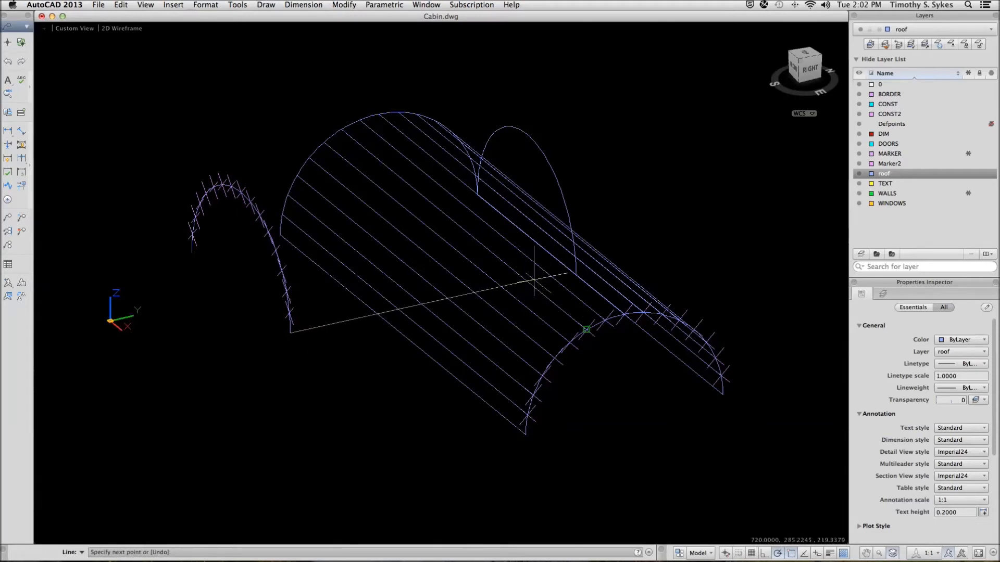
click(575, 275)
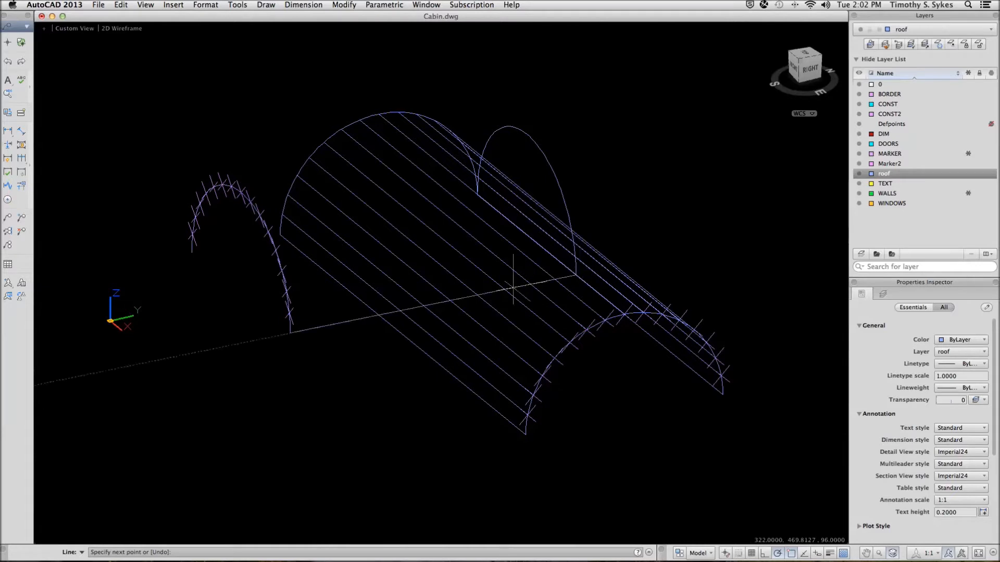
key(Return)
Copy the crossing vault's base line to every division point and the far endpoint of its outer arc
text(c)
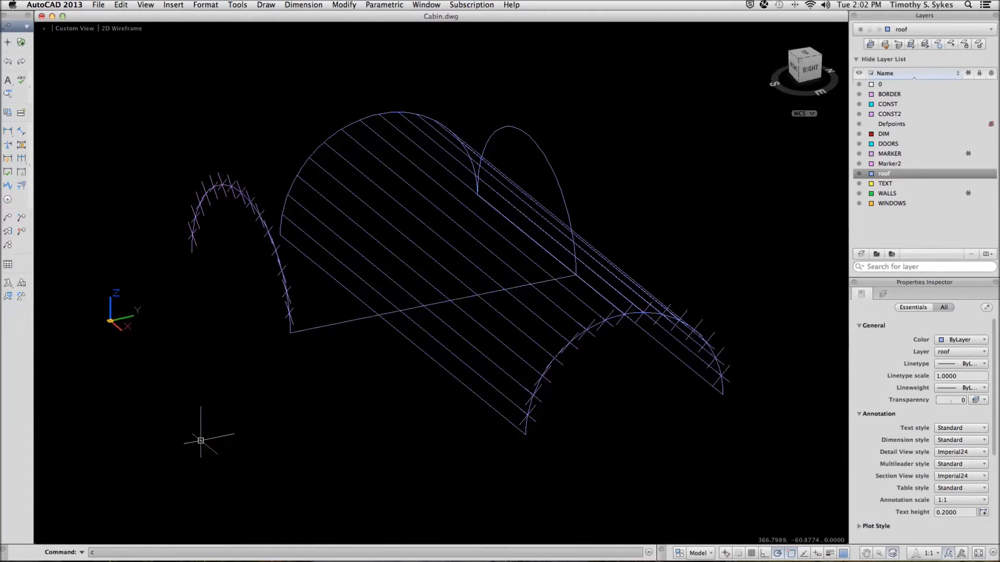
text(t o)
key(Return)
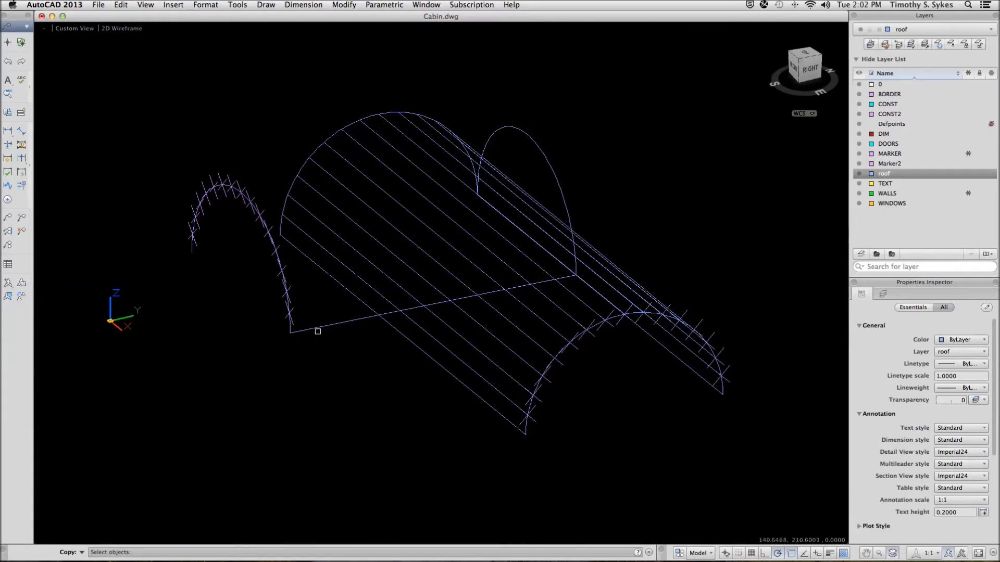
key(Return)
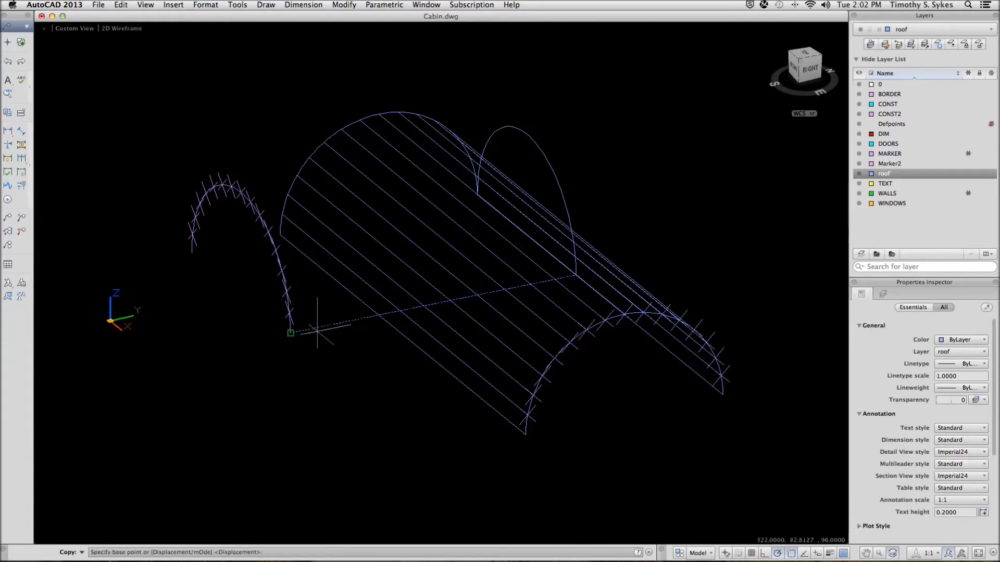
click(291, 329)
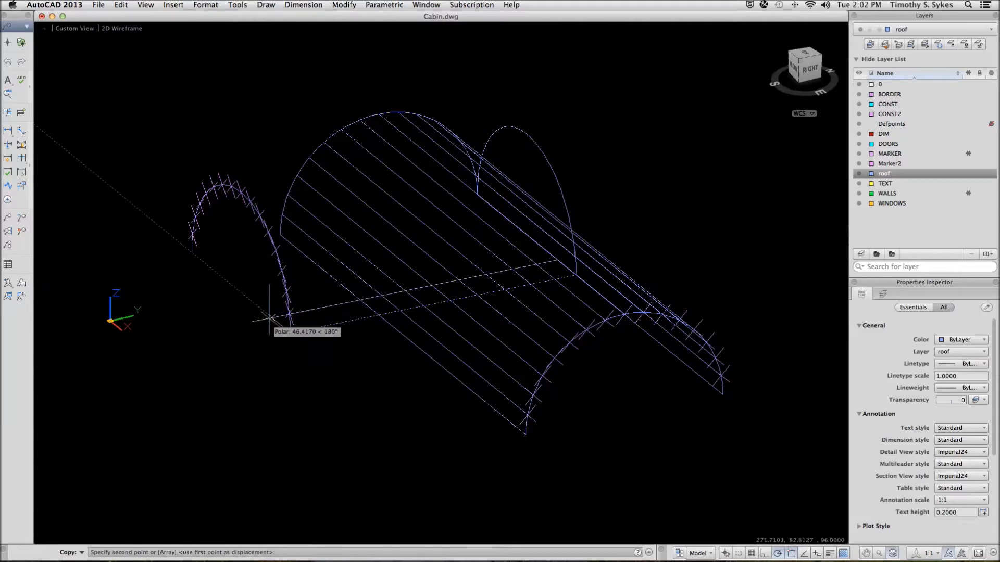
click(290, 311)
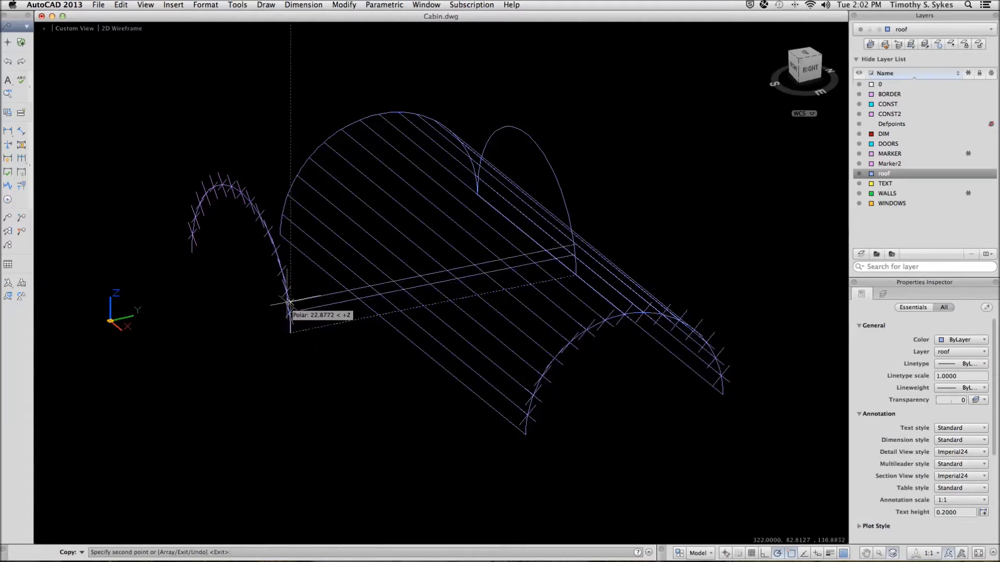
click(282, 270)
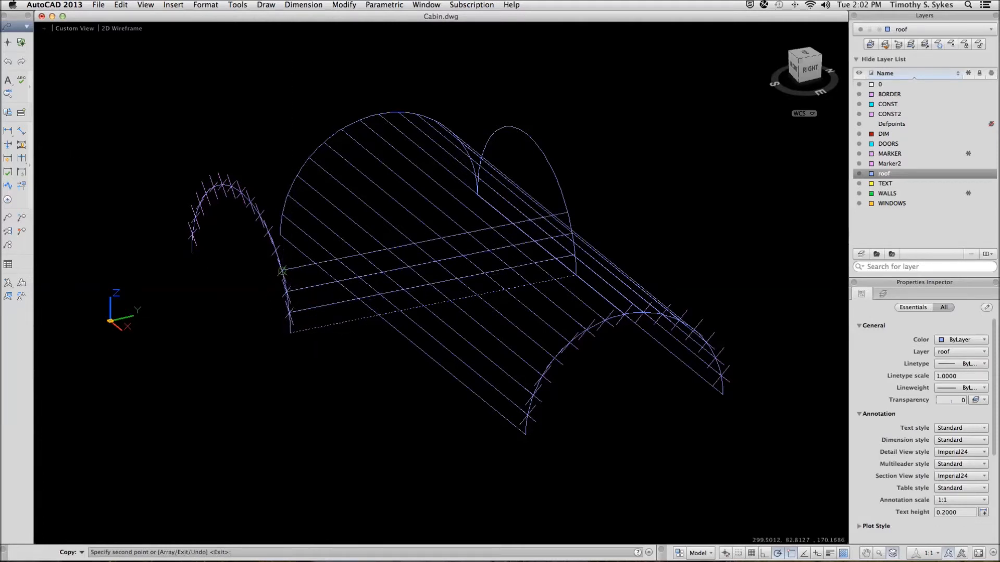
click(273, 246)
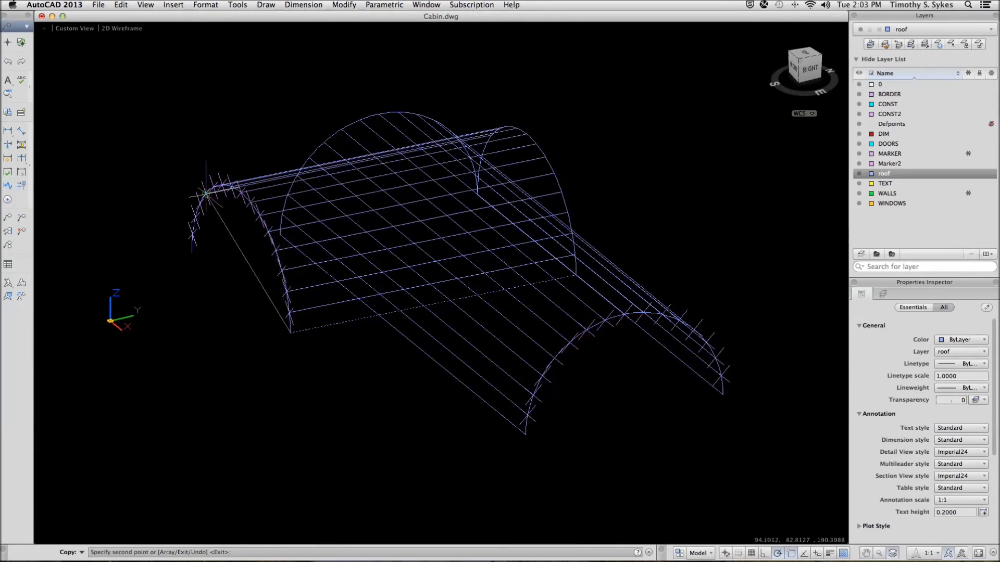
click(205, 193)
click(202, 203)
click(196, 218)
click(192, 235)
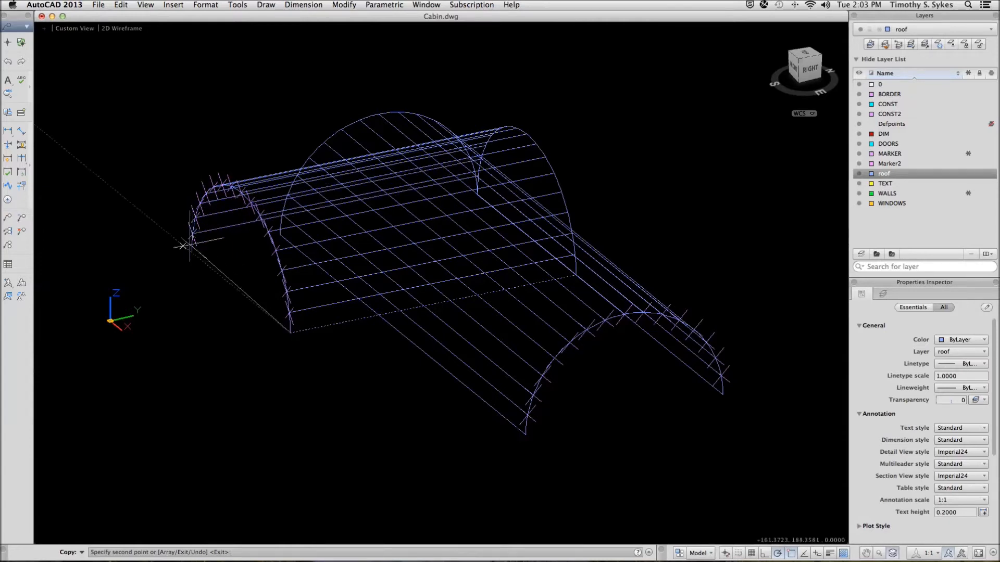
click(191, 253)
key(Return)
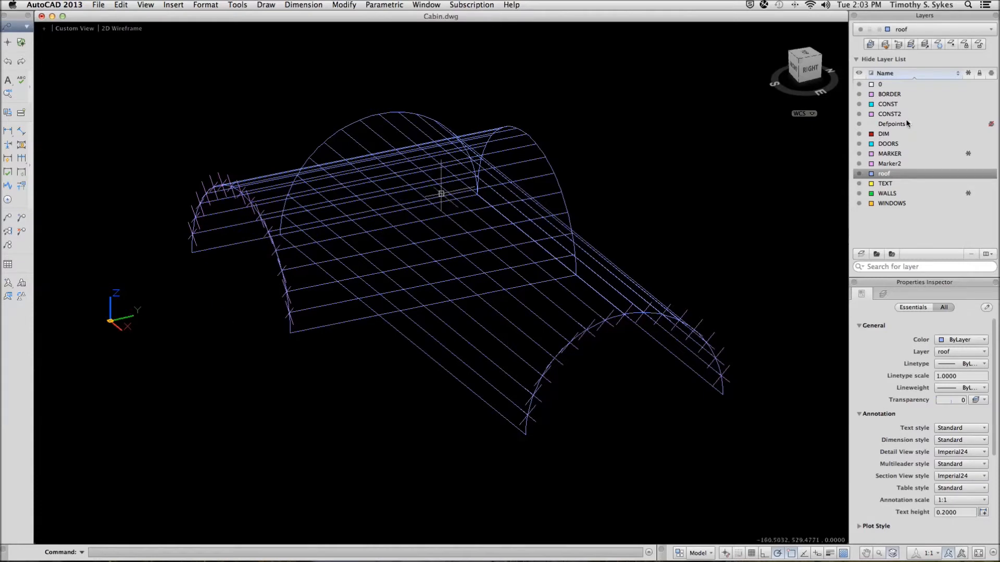
Turn off the Marker2 layer and switch the model to the Top view
click(860, 164)
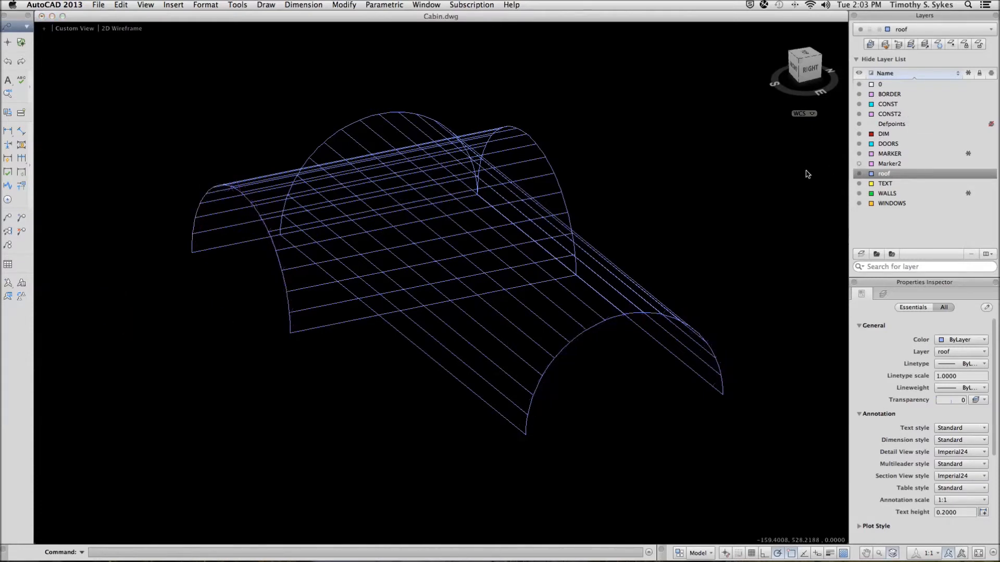
click(806, 172)
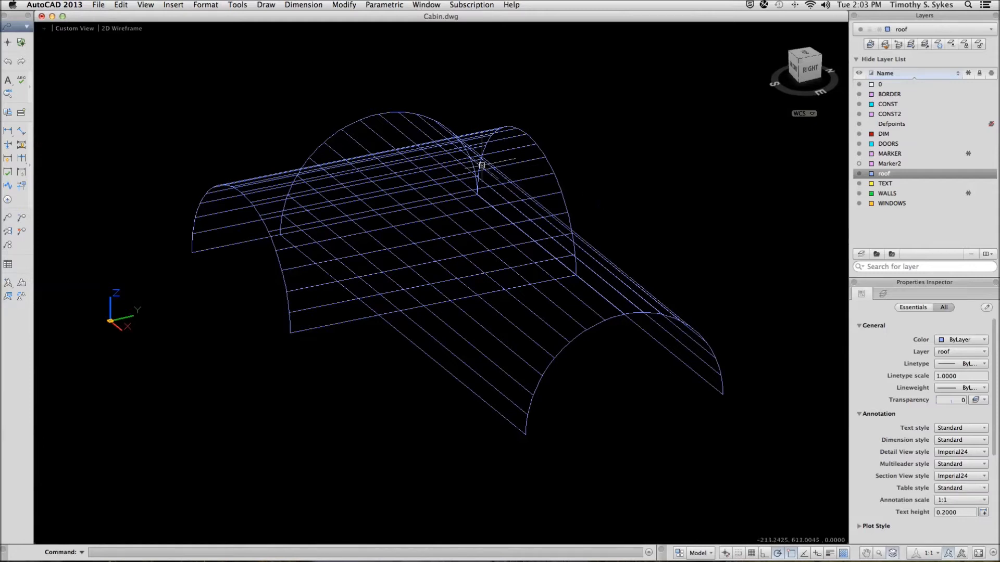
click(806, 53)
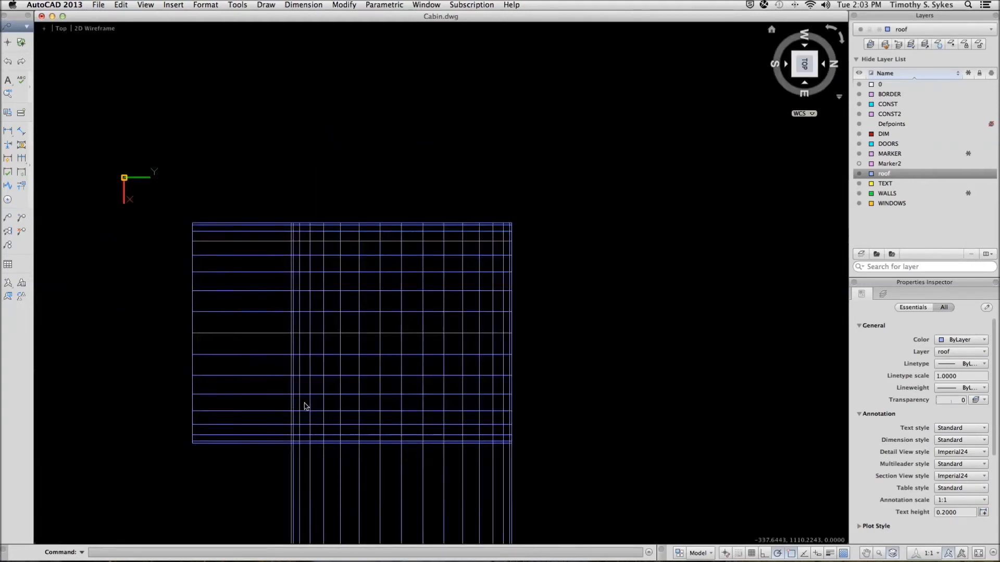
Trim the two outermost roof lines at the inner corner so that they end where they cross
scroll(393, 376, up, 3)
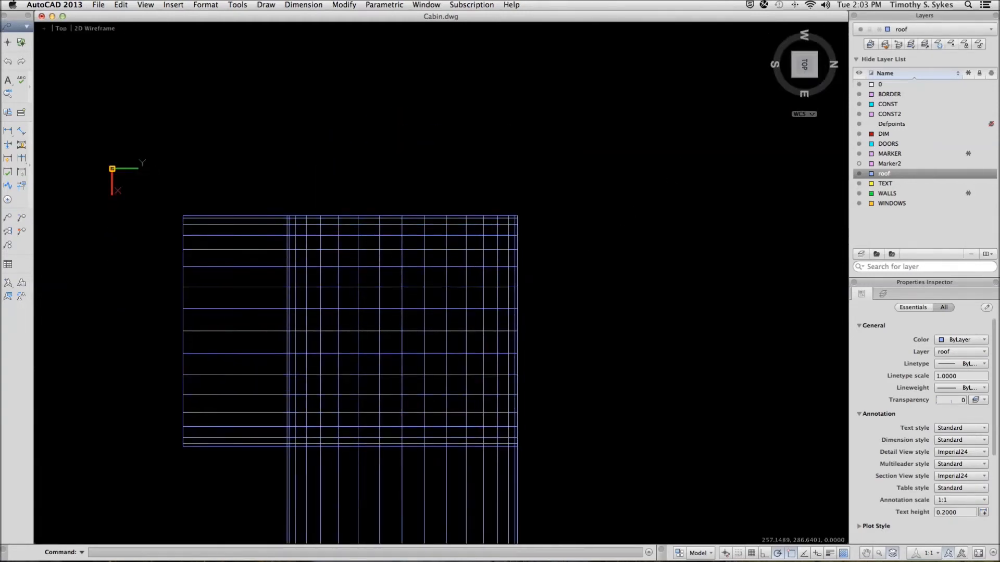
scroll(375, 384, up, 3)
middle_drag(367, 386, 471, 320)
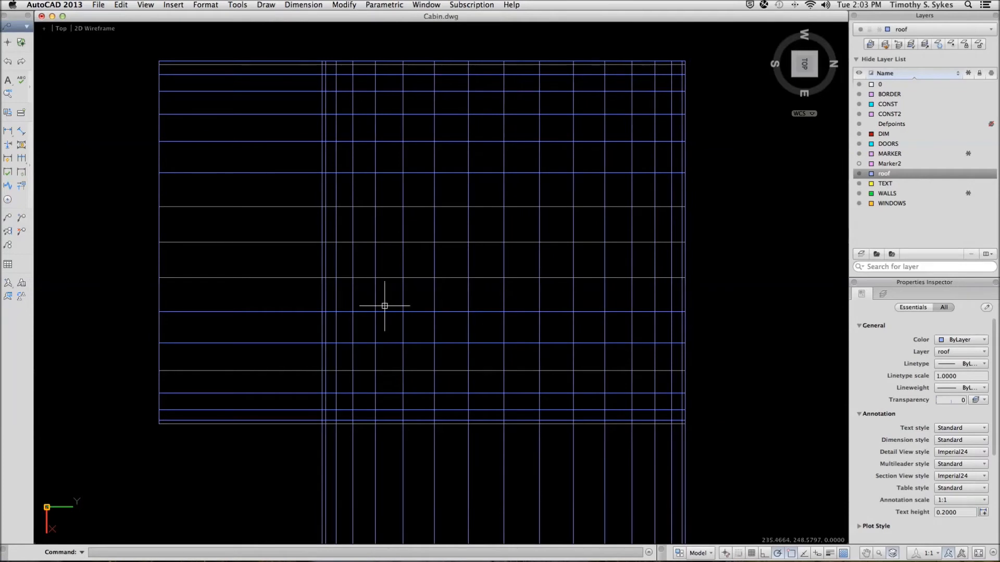
scroll(354, 416, up, 1)
scroll(319, 395, up, 1)
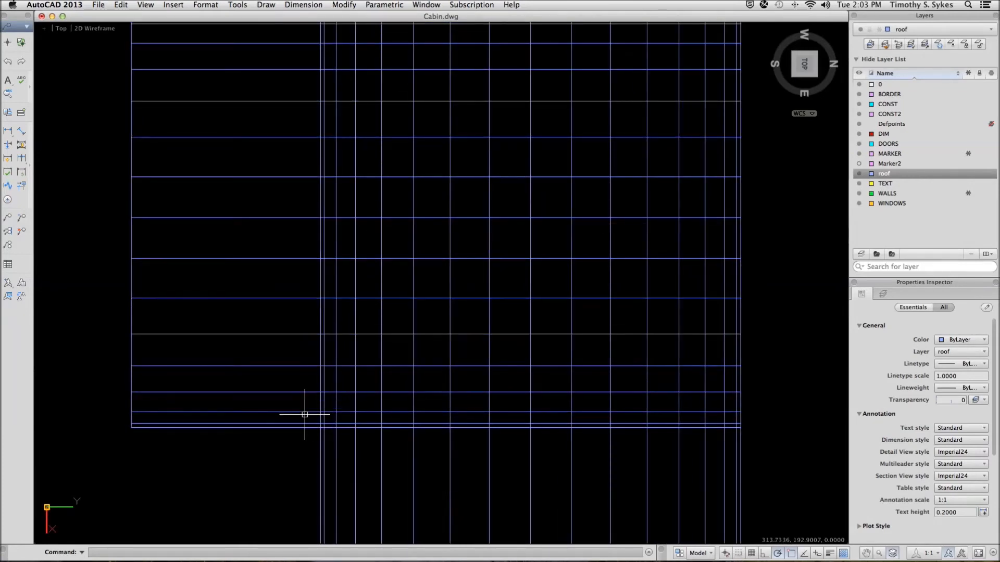
text(TR)
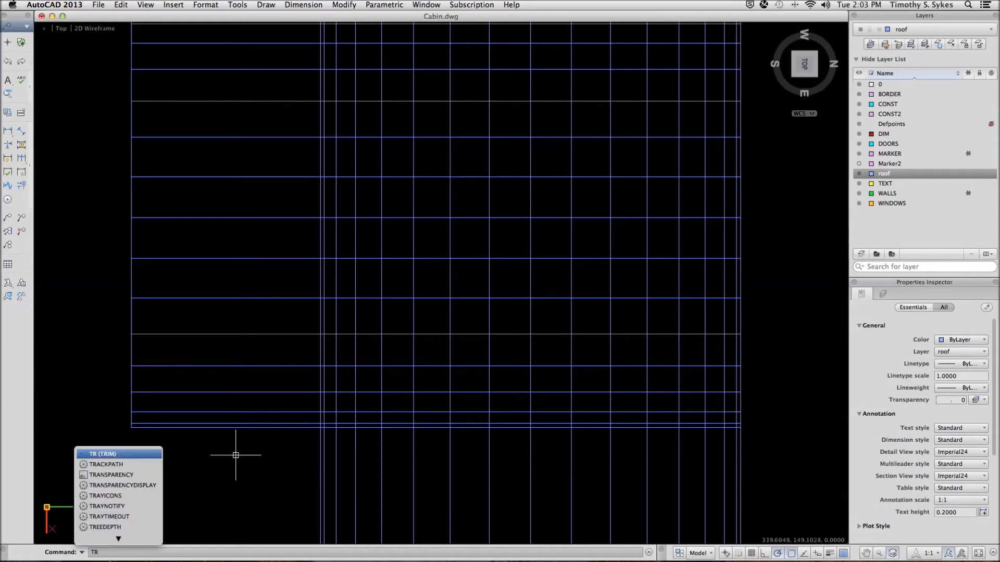
key(Return)
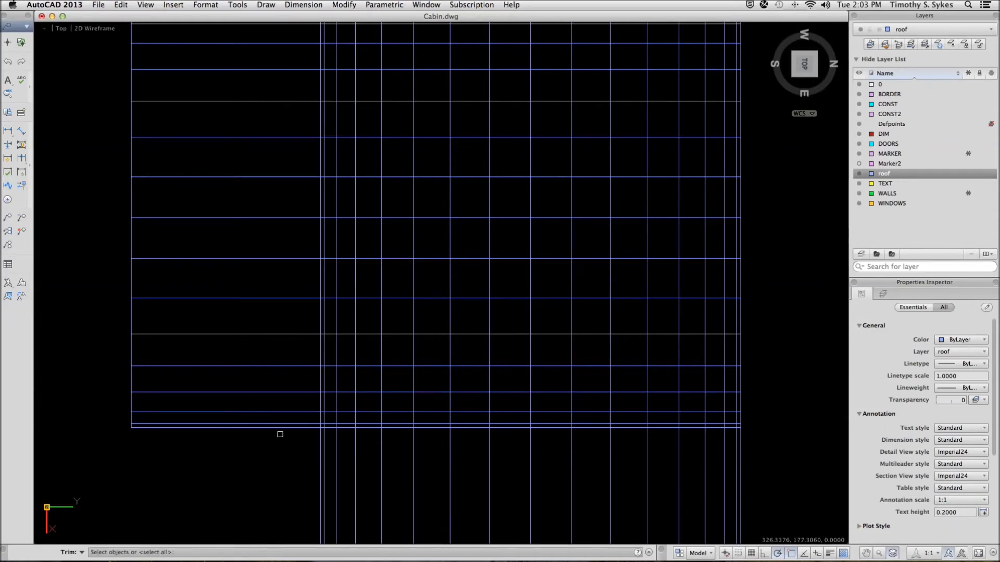
click(281, 429)
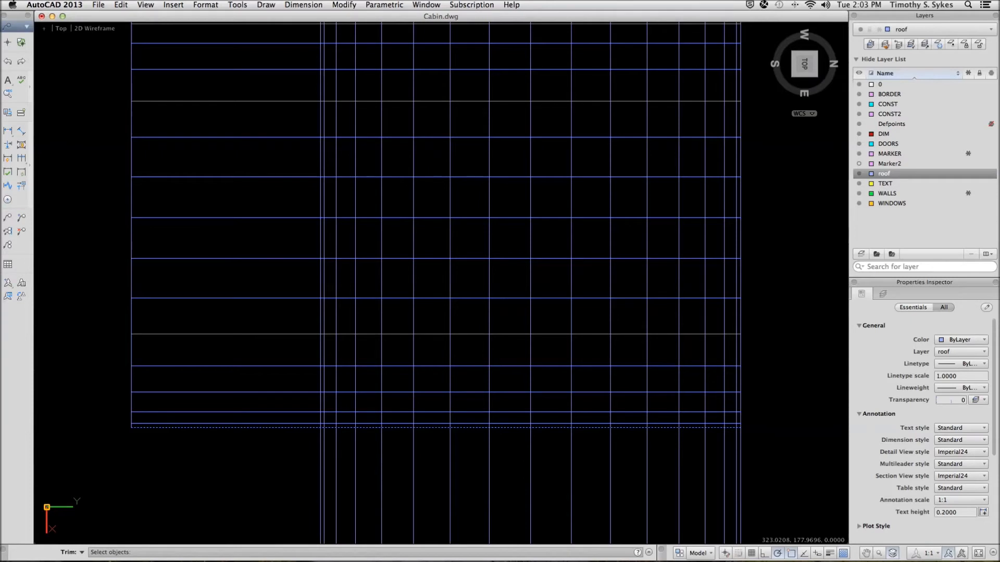
click(321, 443)
key(Return)
click(319, 404)
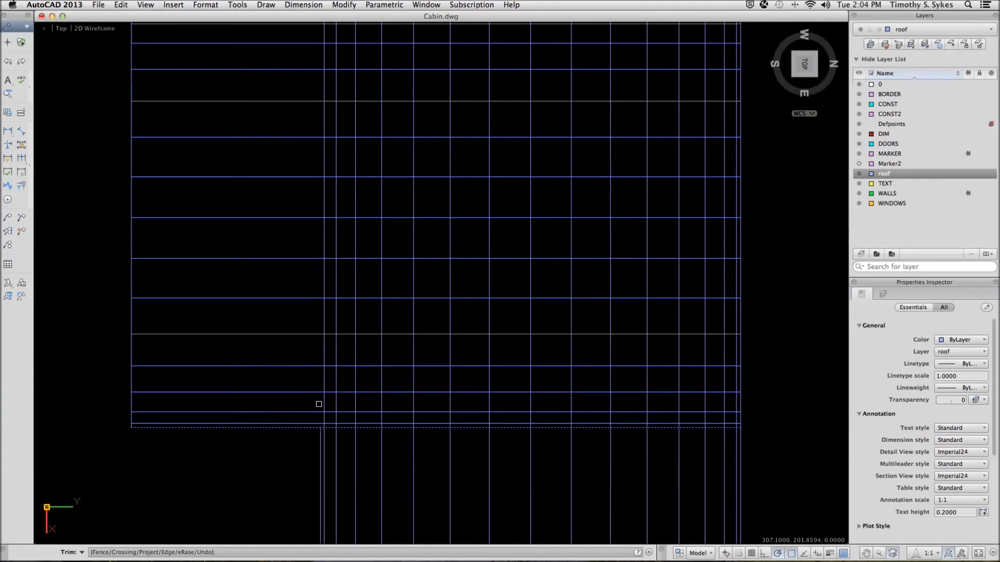
click(342, 427)
key(Return)
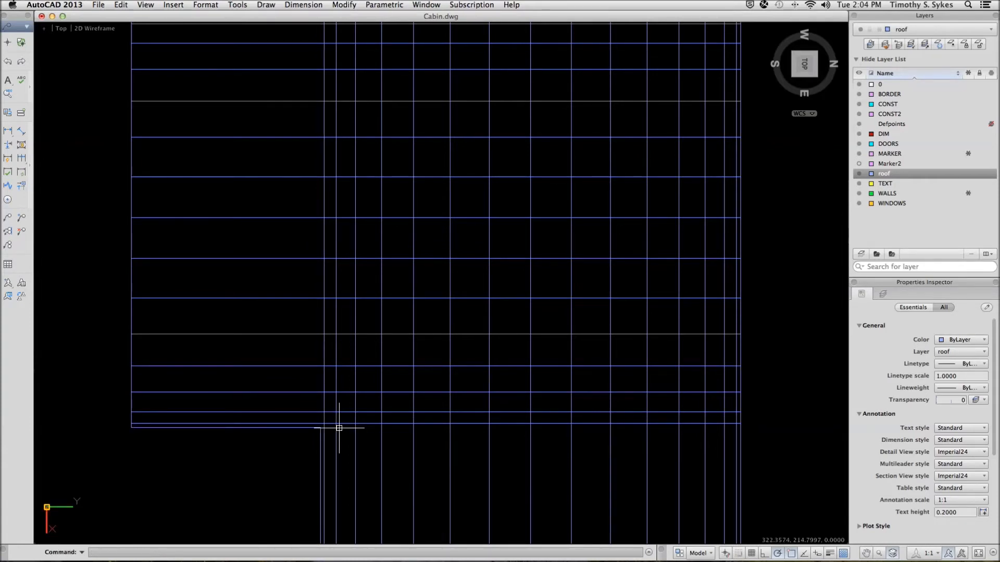
Trim the second pair of crossing roof lines at the inner corner back to their intersection
key(Return)
click(329, 427)
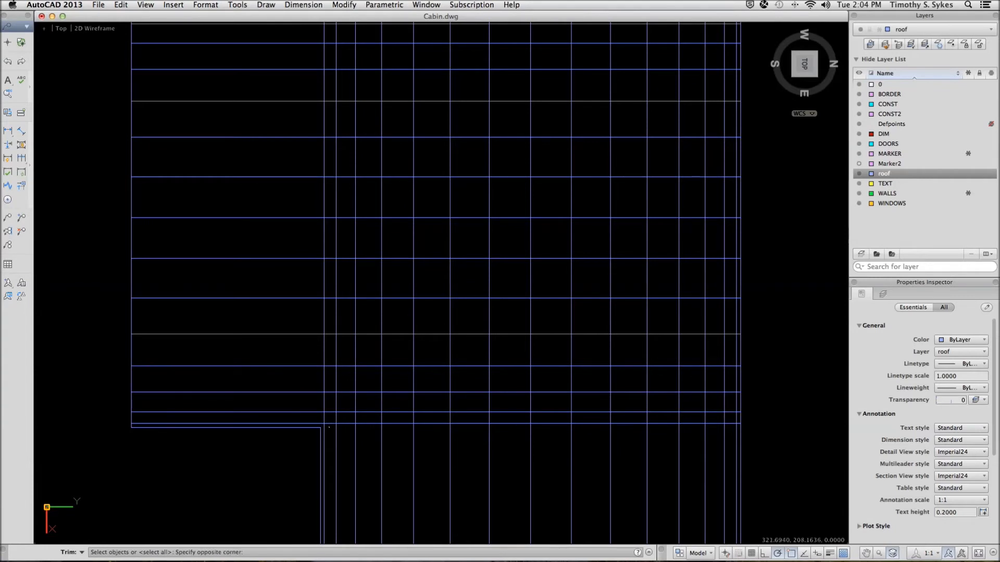
click(320, 419)
key(Return)
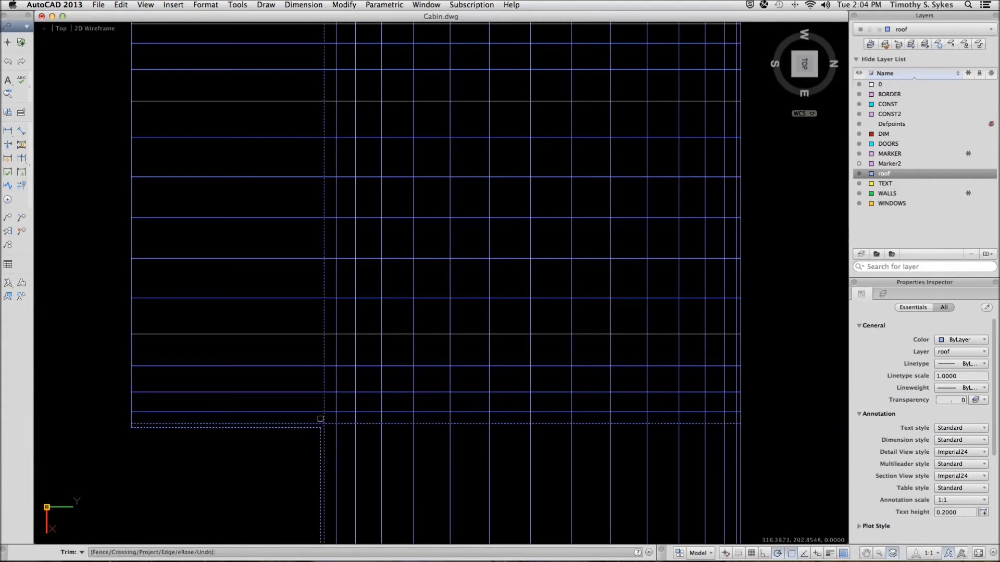
click(324, 419)
click(331, 423)
key(Return)
Trim the successive pairs of crossing roof lines into matching corners, working from the third pair toward the outer corner
key(Return)
click(340, 420)
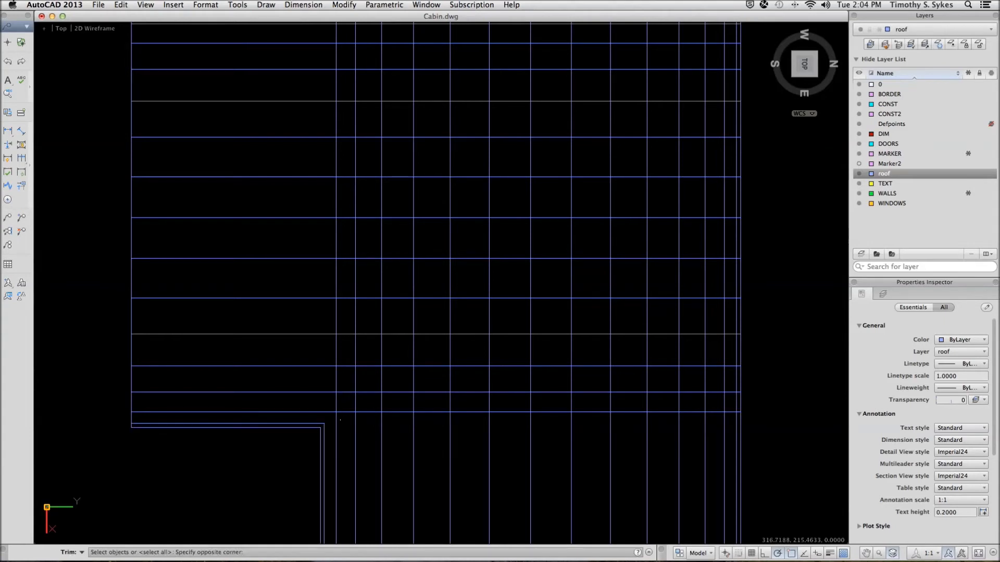
click(335, 408)
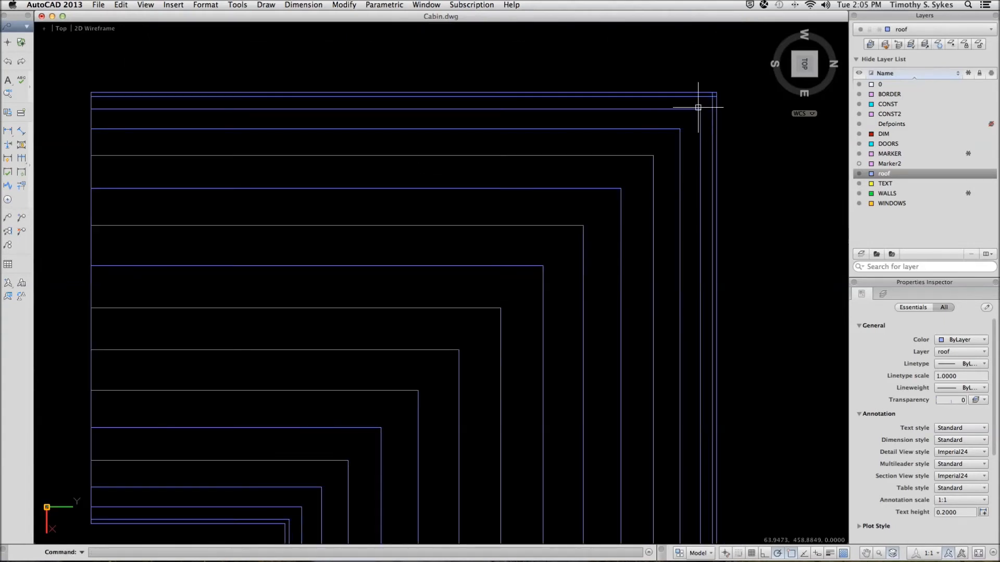
Trim the line end projecting past the second-to-last pair's intersection at the roof's outer corner
text(z)
key(Return)
click(691, 82)
click(747, 112)
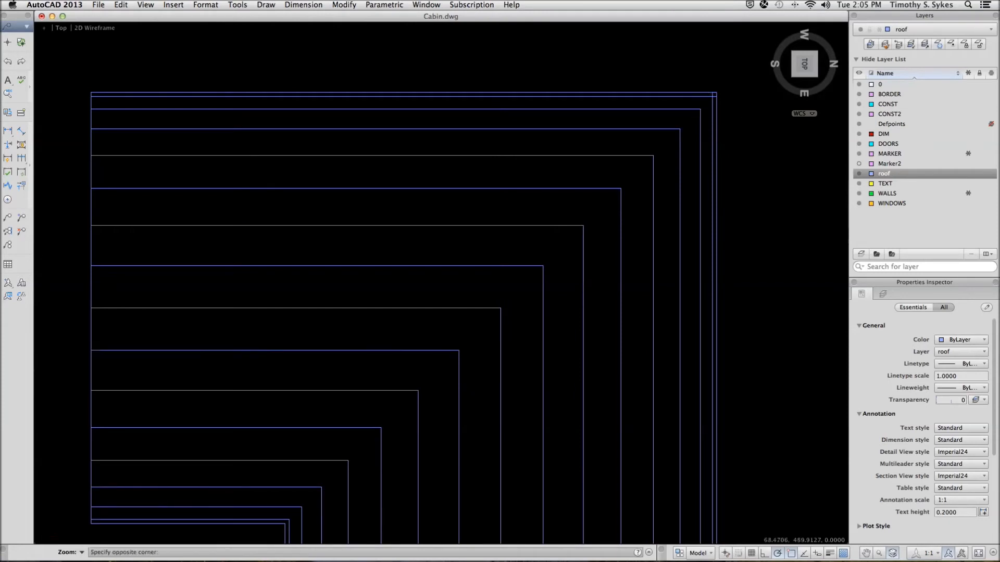
text(ts or)
key(Return)
click(341, 270)
click(318, 246)
key(Return)
click(339, 260)
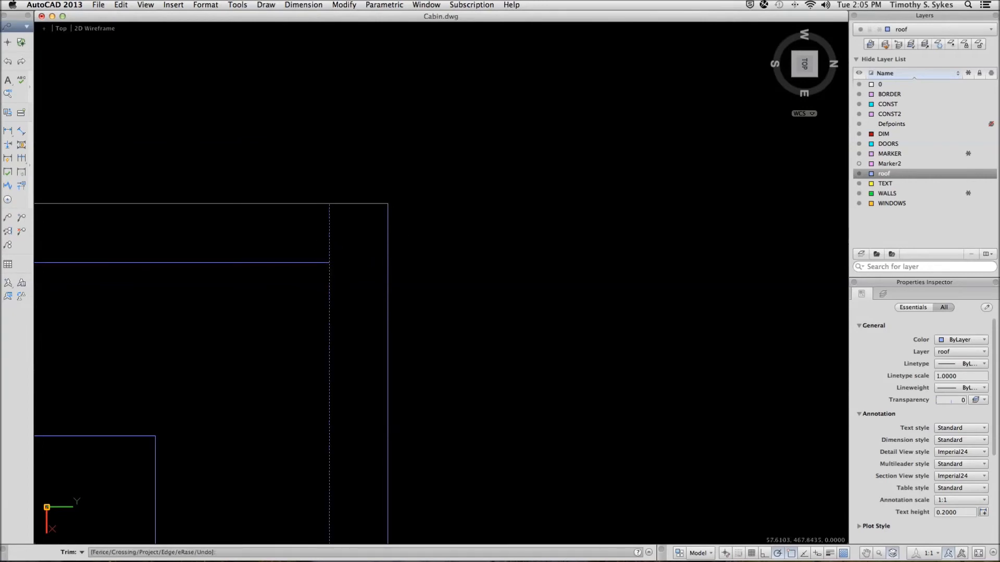
click(332, 248)
key(Return)
Step back through the previous zoom views to the 3D custom view of the whole roof
text(z)
key(Return)
text(p)
key(Return)
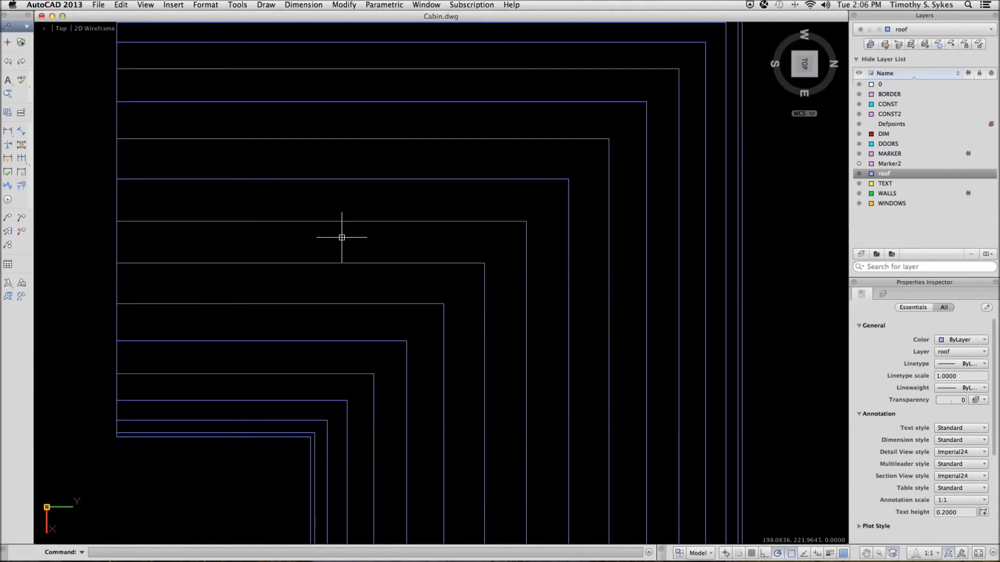
key(Return)
text(p)
key(Return)
text(z)
key(Return)
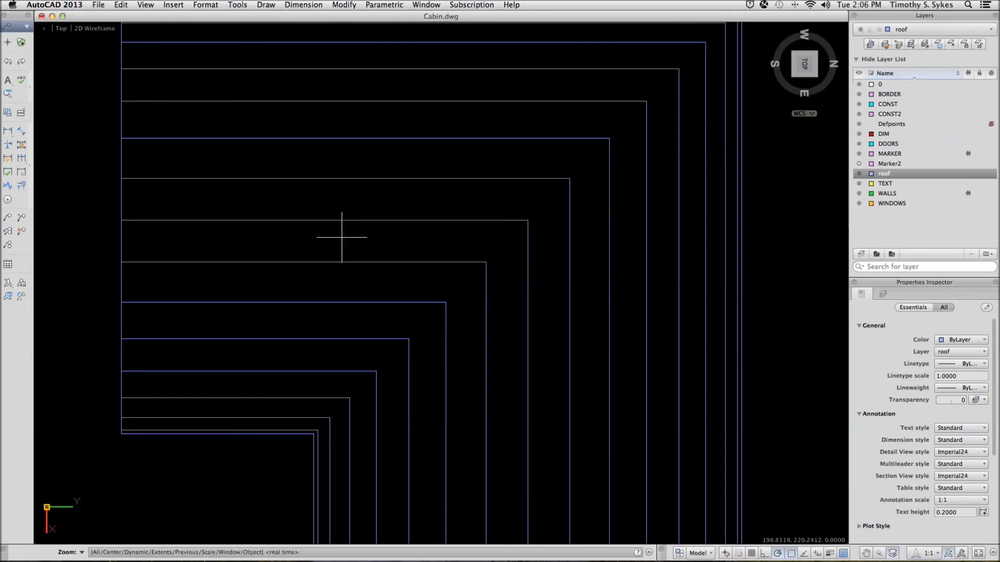
text(p)
key(Return)
key(Return)
text(p)
key(Return)
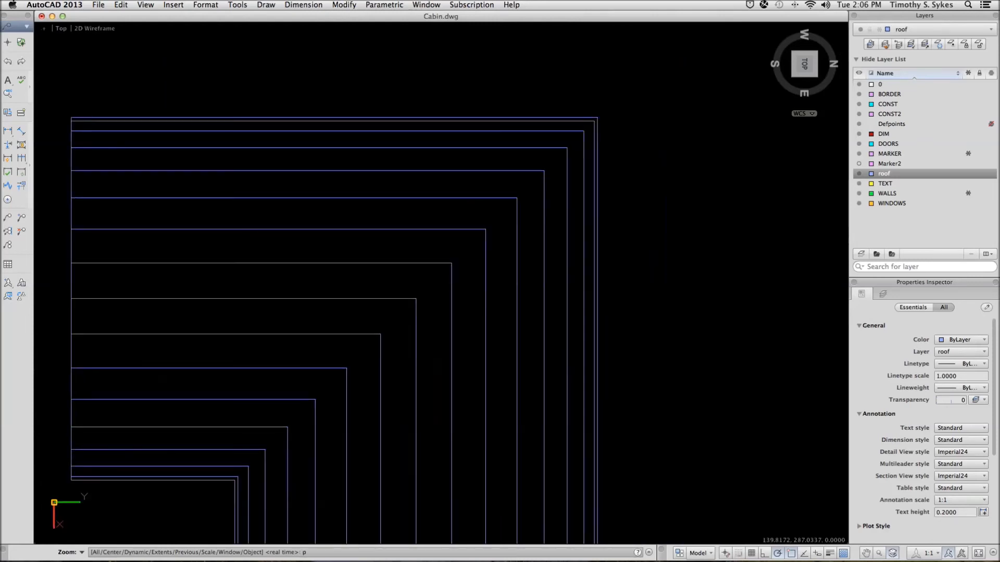
key(Return)
text(p)
key(Return)
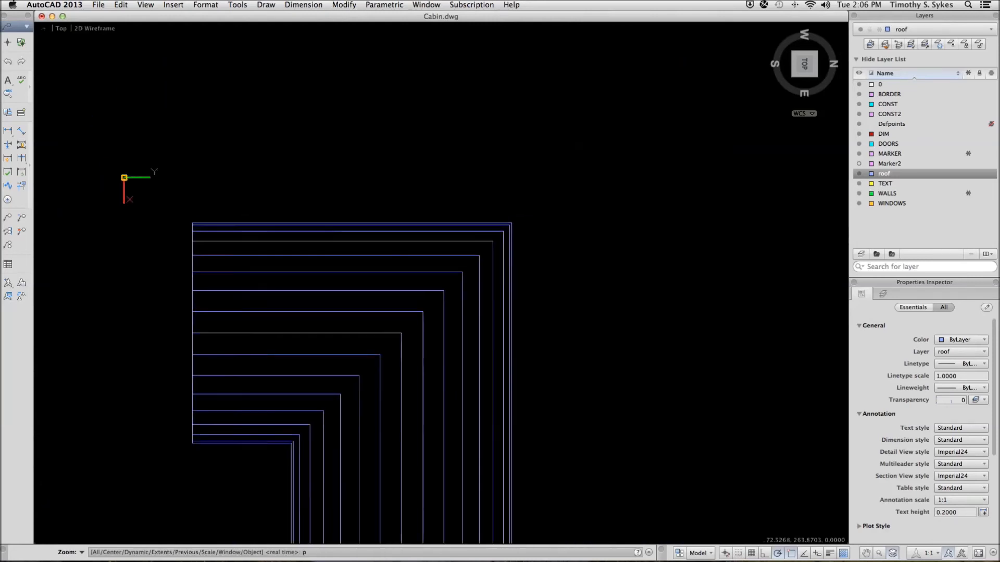
key(Return)
text(p)
key(Return)
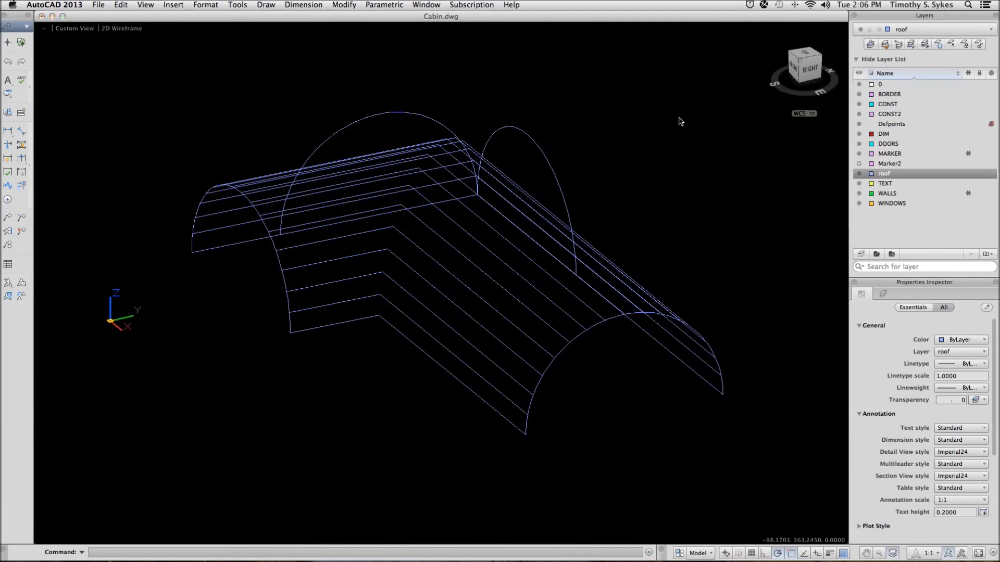
Delete the long vault's back arc and the crossing vault's inner arc left standing over the intersection
click(530, 138)
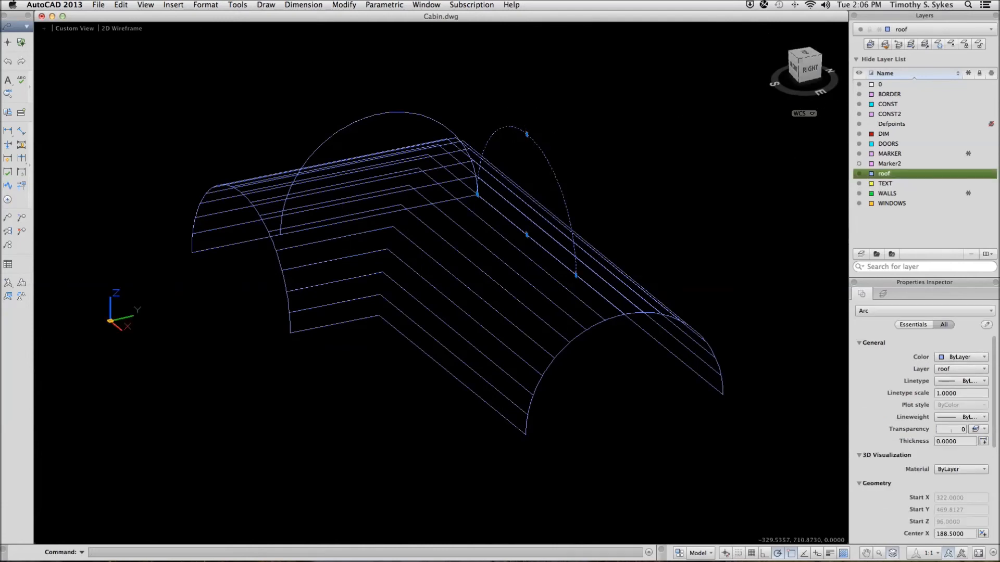
click(393, 112)
key(Escape)
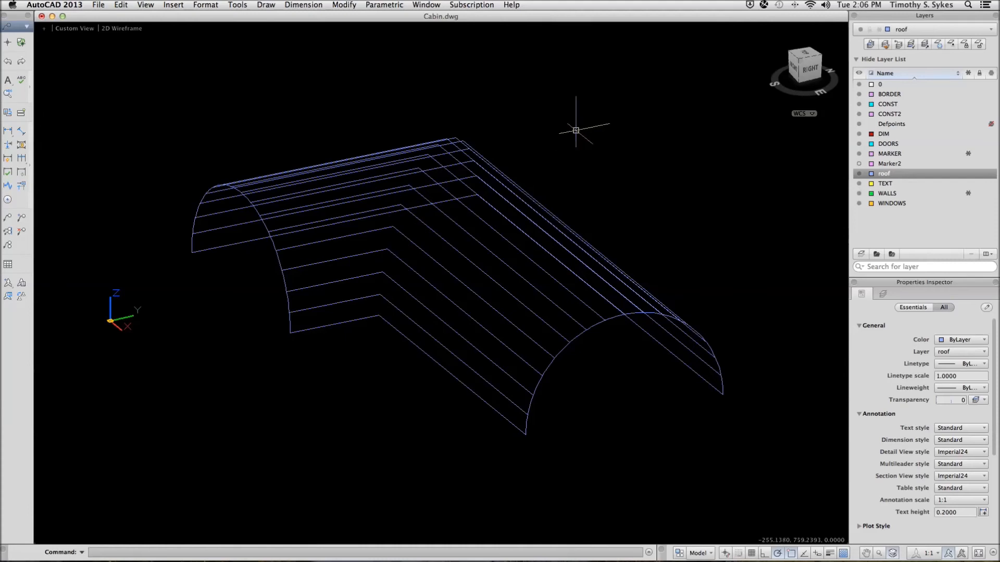
In the Top view, draw a 3D polyline through every trimmed line corner from the inner to the outer roof corner
click(810, 57)
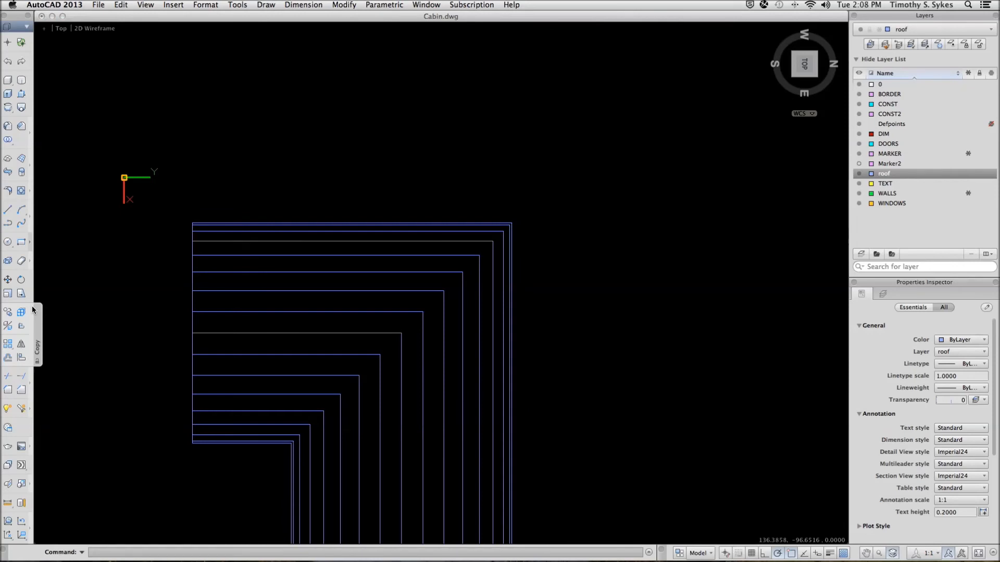
text(AL)
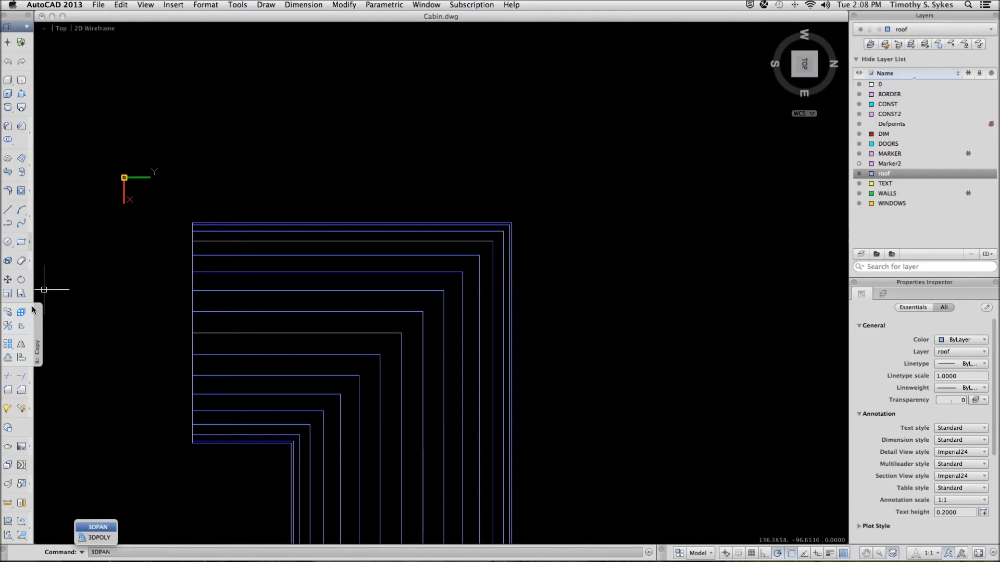
text(o)
key(Return)
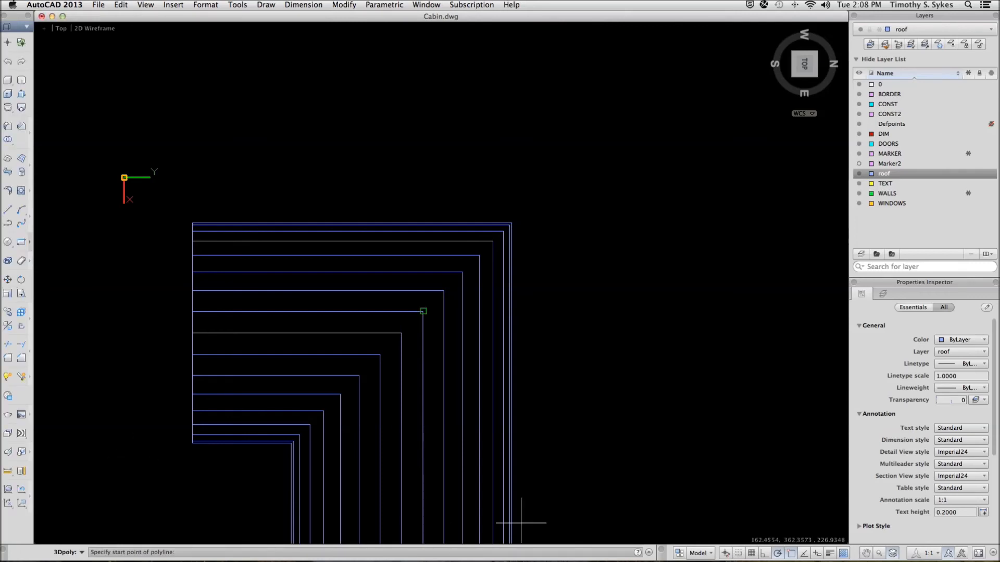
click(290, 451)
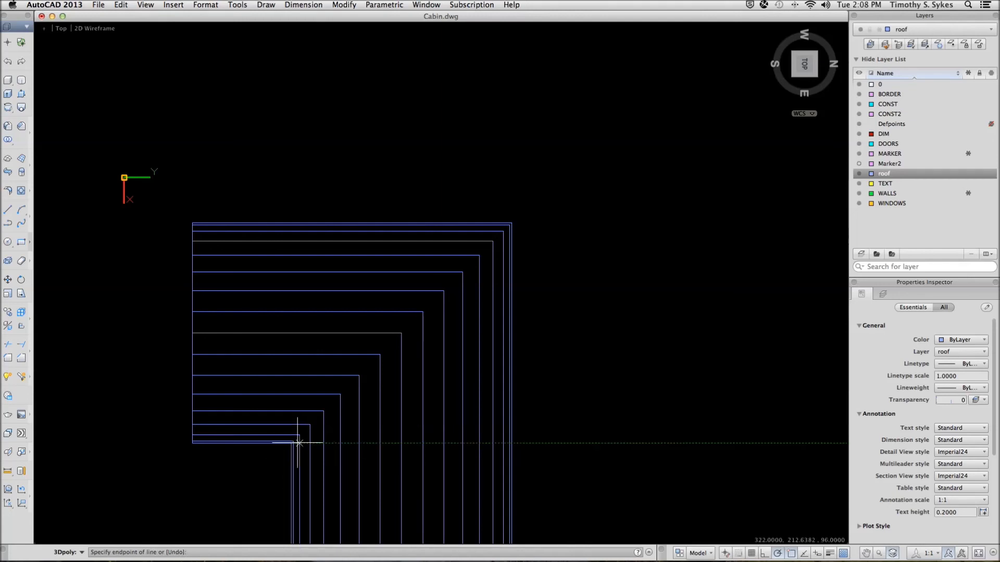
click(300, 434)
click(310, 425)
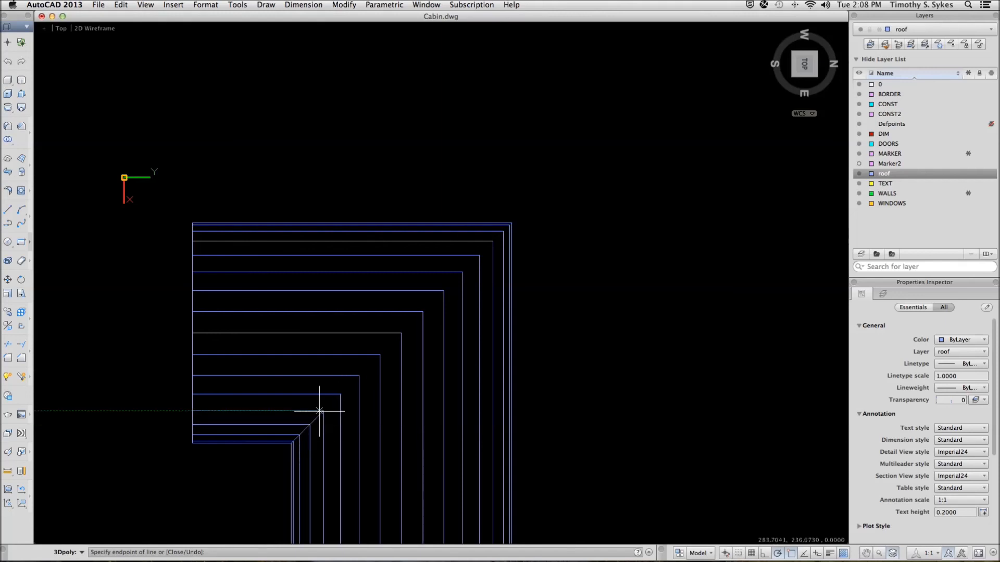
click(509, 225)
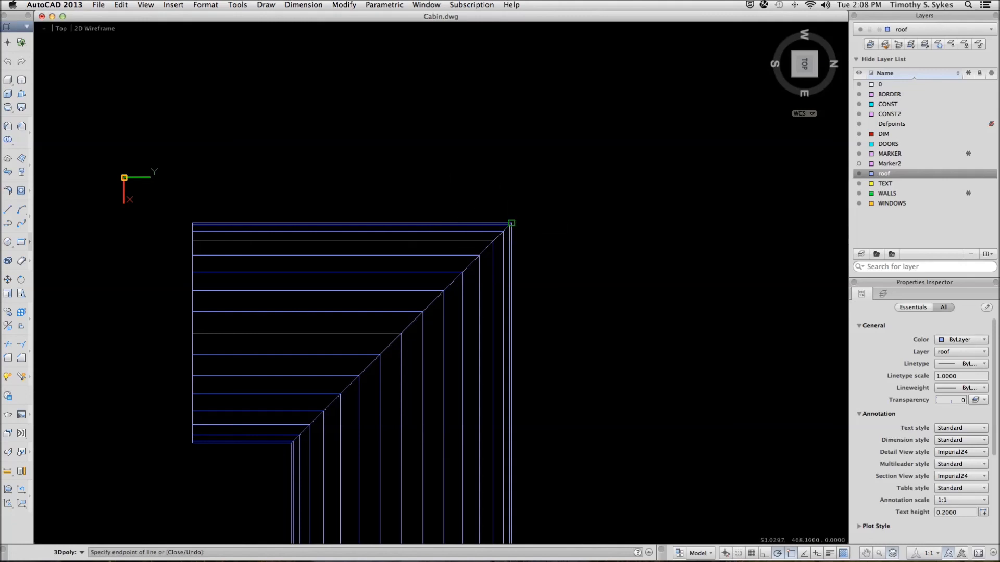
key(Return)
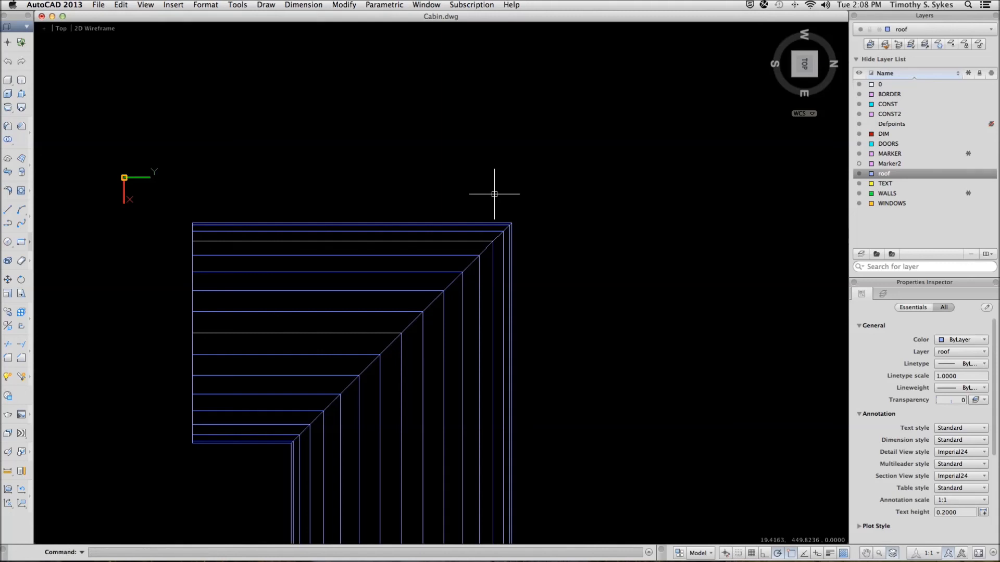
Restore the previous 3D view to examine the polyline along the vaults' intersection
text(z)
key(Return)
text(p)
key(Return)
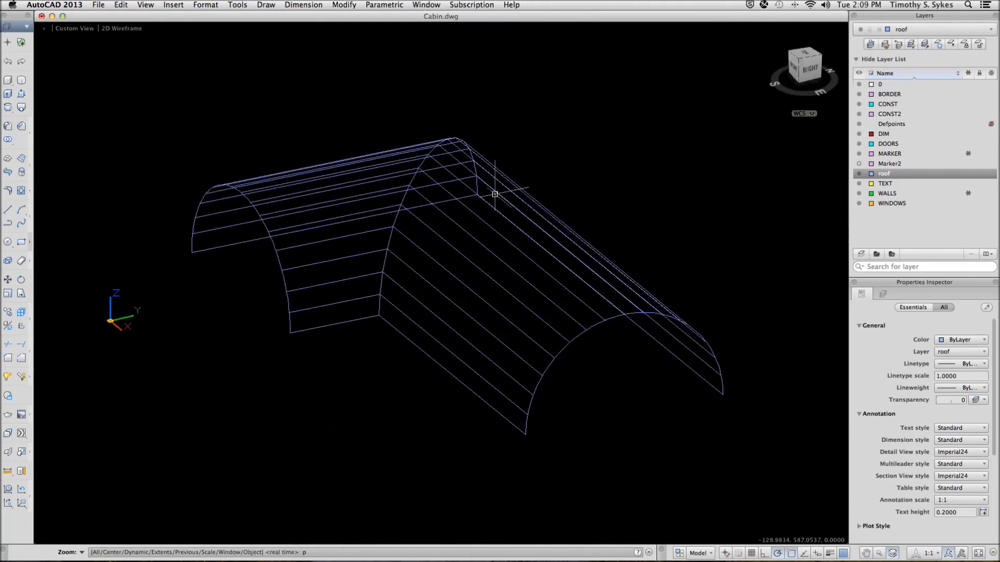